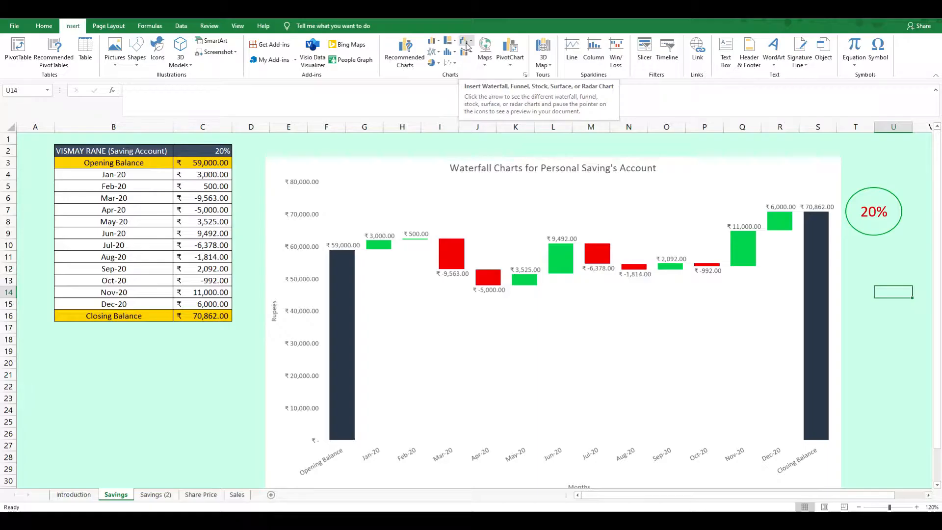
# Look through the sample data tables and waterfall charts on the Savings, Share Price and Sales sheets
pyautogui.moveTo(79, 150); pyautogui.dragTo(206, 316)
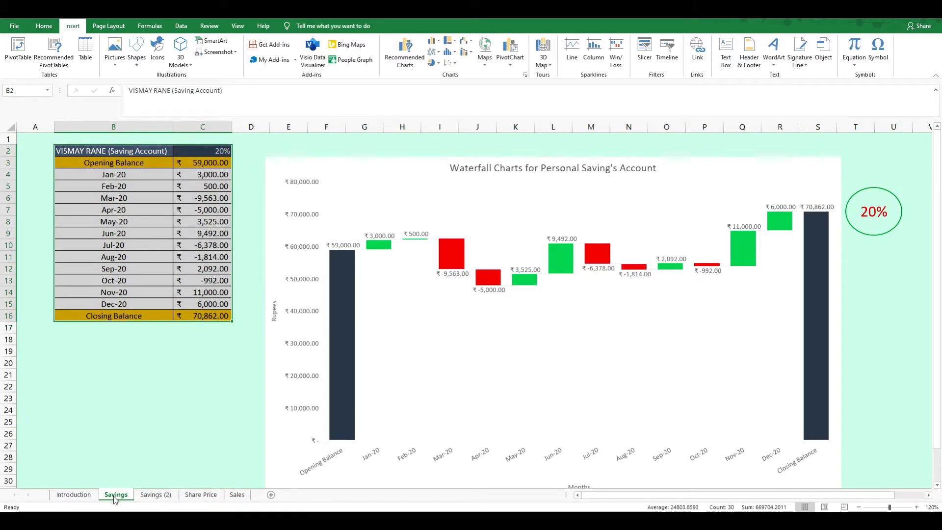
pyautogui.click(197, 495)
pyautogui.click(236, 495)
pyautogui.click(201, 429)
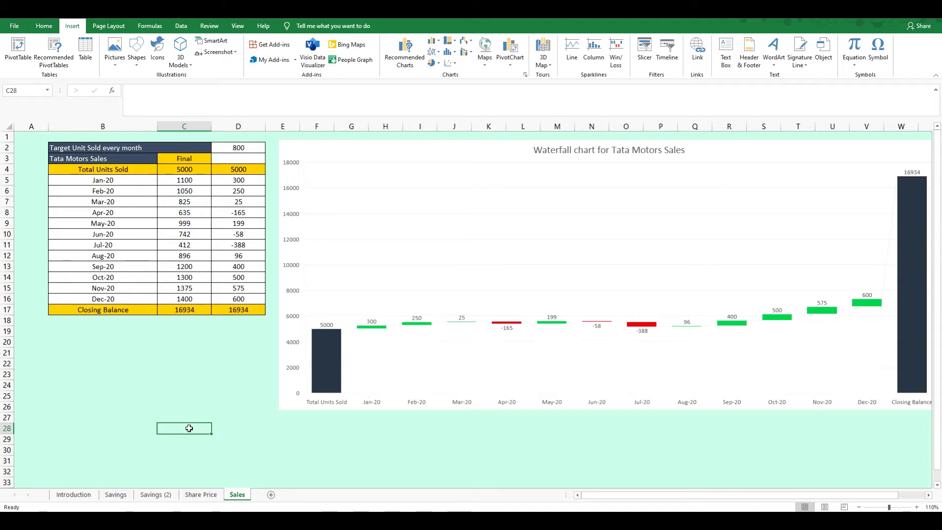
pyautogui.click(114, 495)
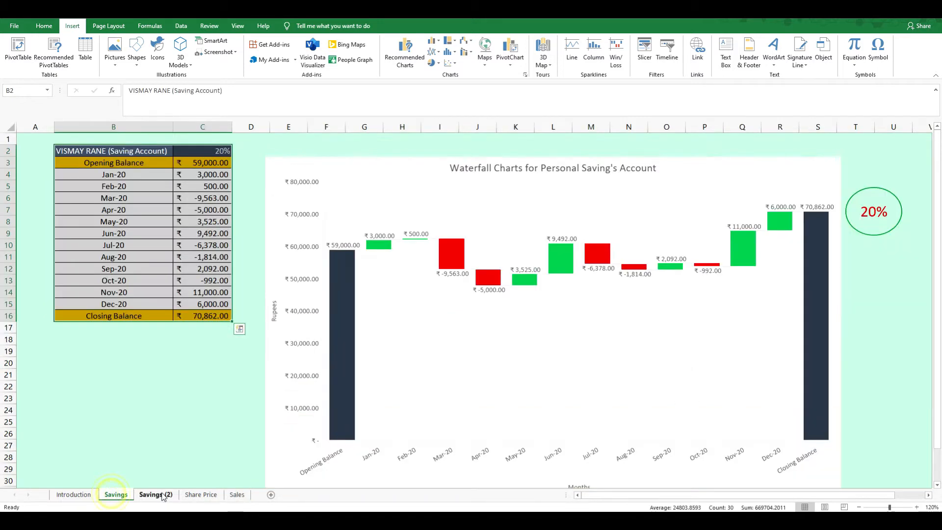
pyautogui.click(199, 495)
pyautogui.click(231, 494)
pyautogui.click(116, 494)
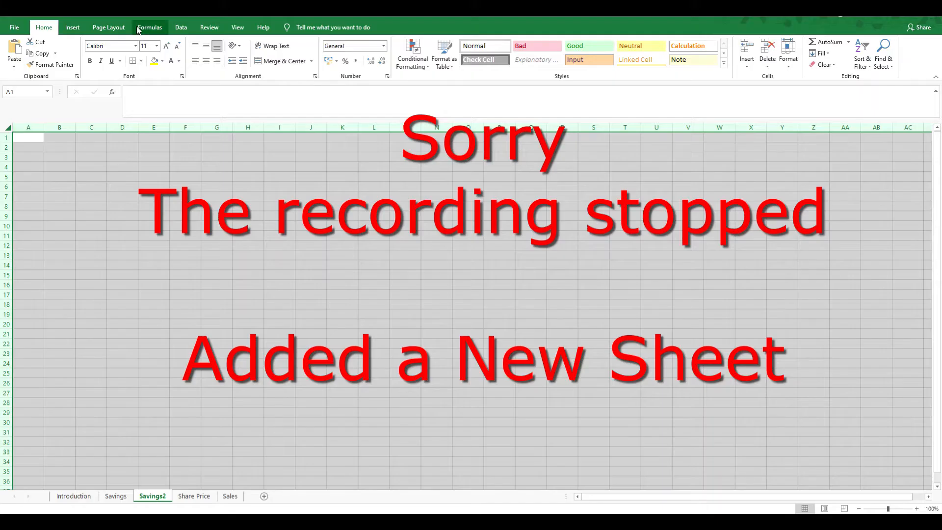
# Fill the entire Savings2 sheet light green and paste a copy of the Savings sheet's table B2:C16 at B2
pyautogui.click(163, 61)
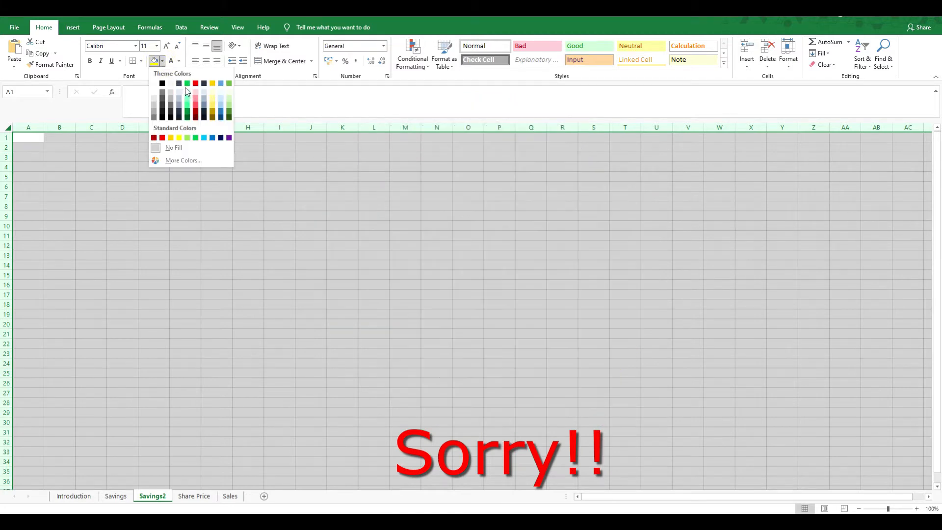
pyautogui.click(188, 92)
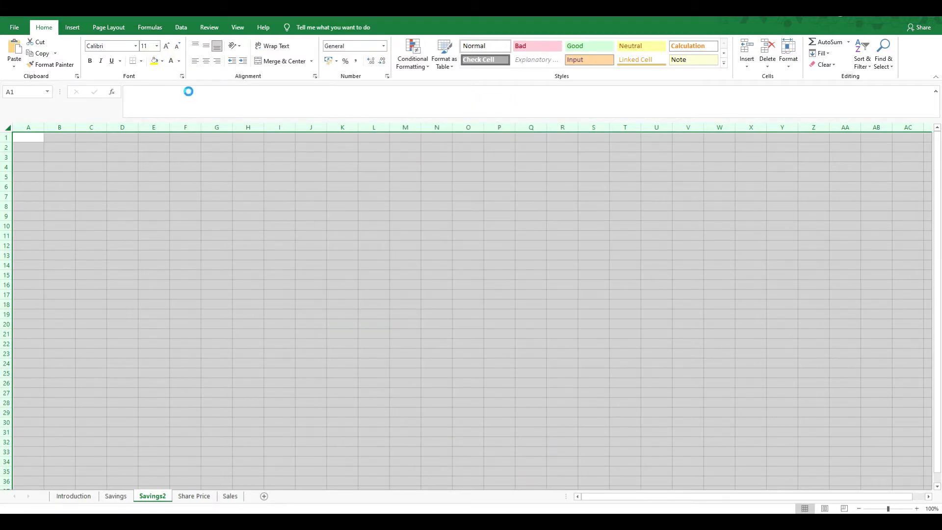
pyautogui.click(116, 496)
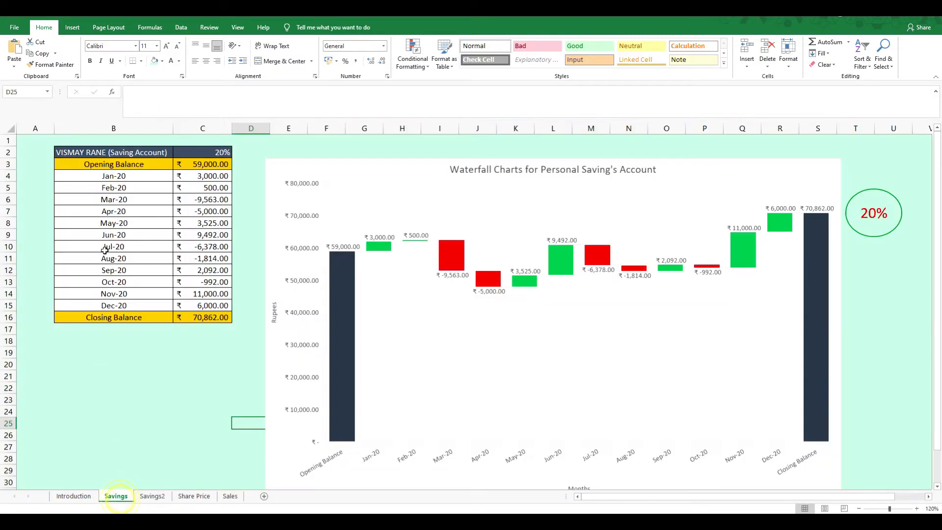
pyautogui.moveTo(102, 152); pyautogui.dragTo(222, 316)
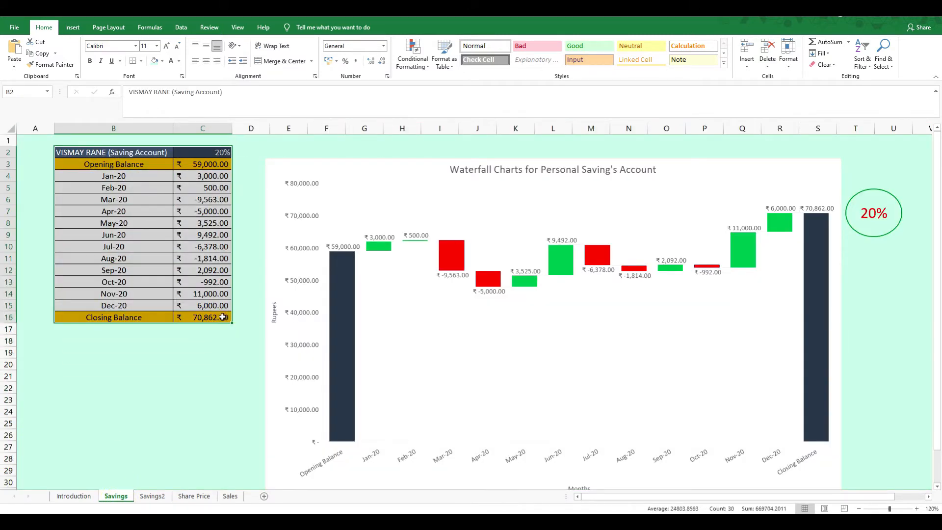
pyautogui.hotkey('ctrl', 'c')
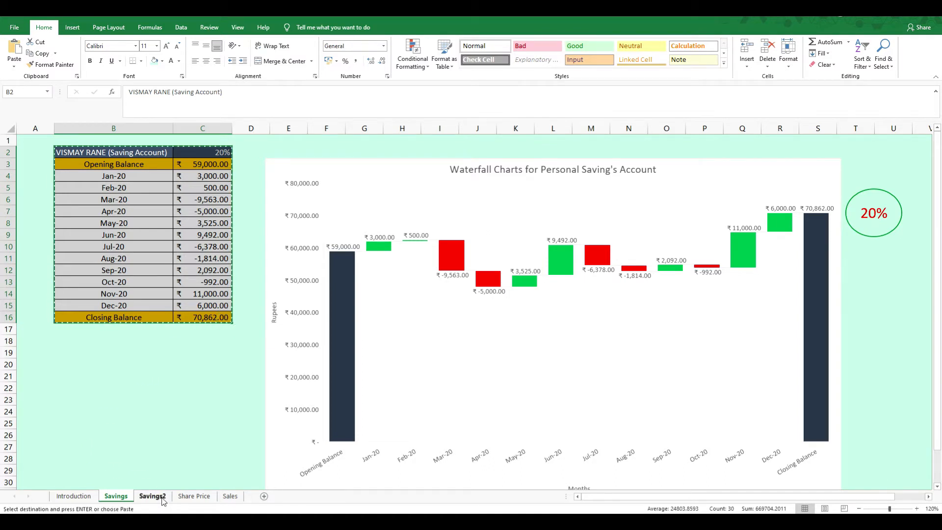
pyautogui.click(162, 495)
pyautogui.click(57, 149)
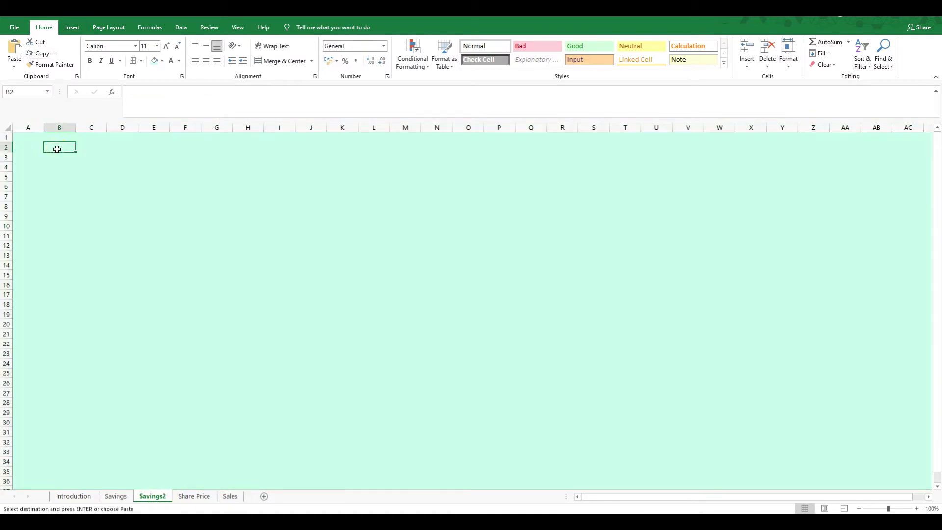
pyautogui.hotkey('ctrl', 'v')
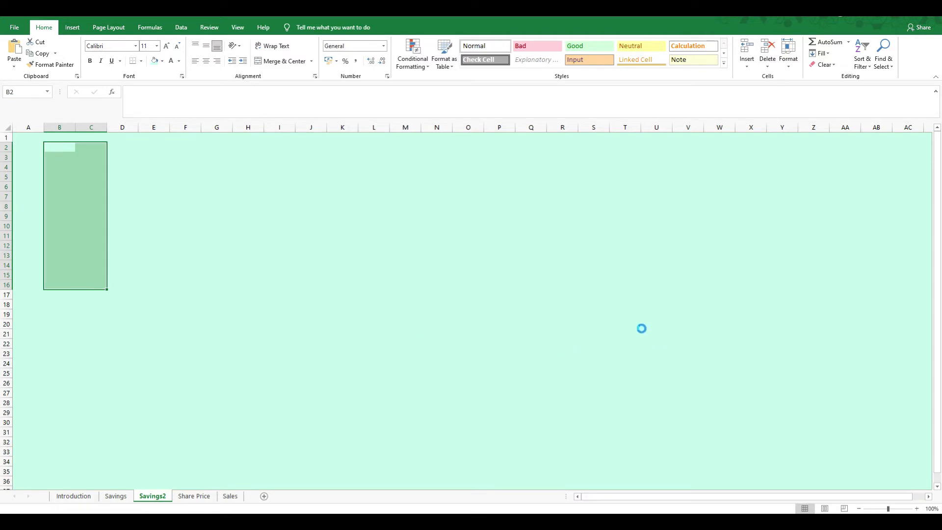
# Auto-fit the widths of columns B and C on Savings2 to their contents
pyautogui.click(916, 508)
pyautogui.click(916, 509)
pyautogui.click(916, 509)
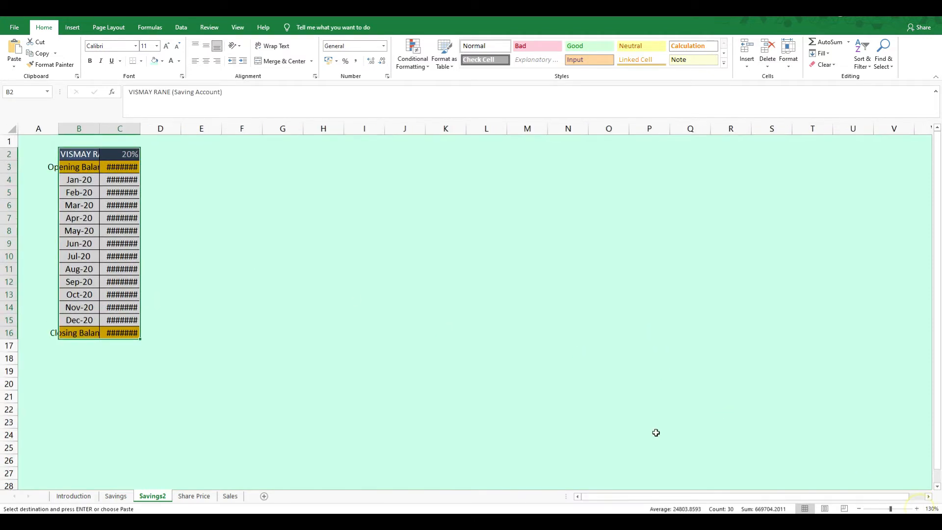
pyautogui.moveTo(79, 128); pyautogui.dragTo(115, 126)
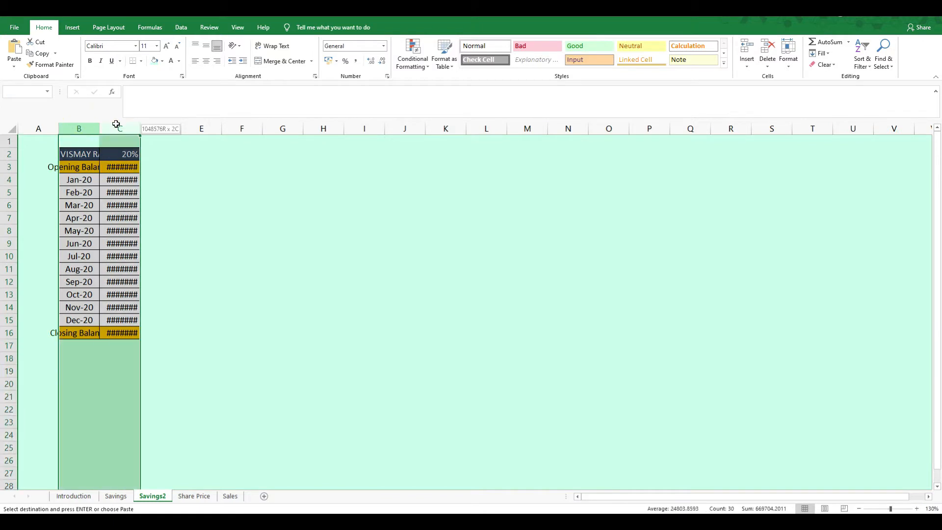
pyautogui.doubleClick(99, 128)
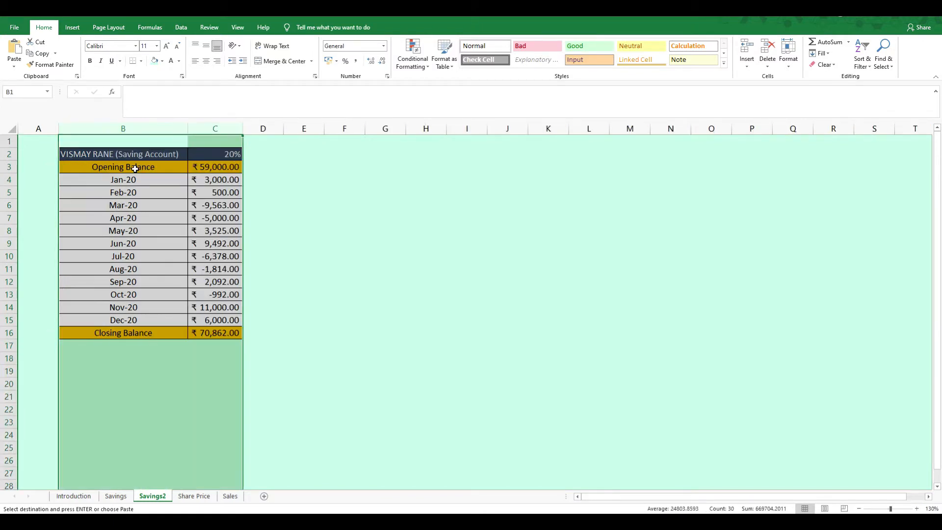
pyautogui.click(174, 177)
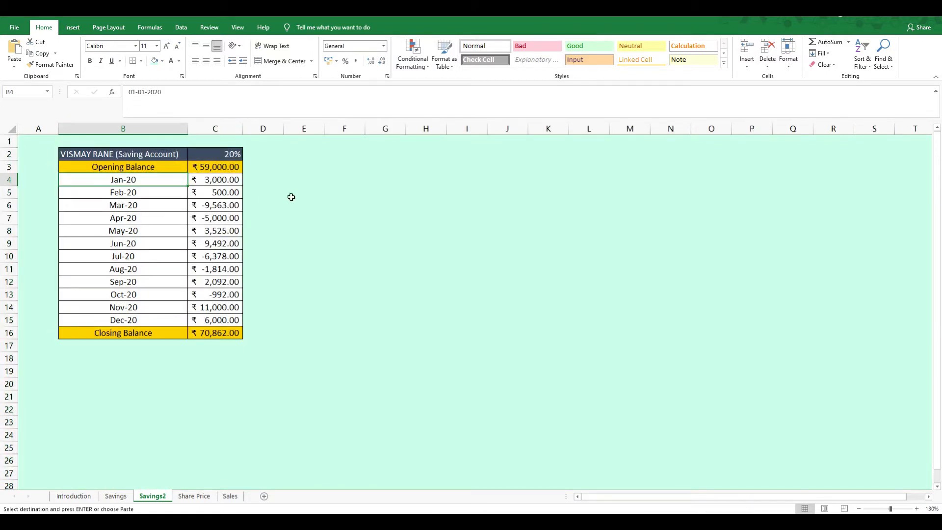
# Copy the amounts and formatting of C3:C16 into columns D, E and F of the same rows
pyautogui.press('Up')
pyautogui.press('Right')
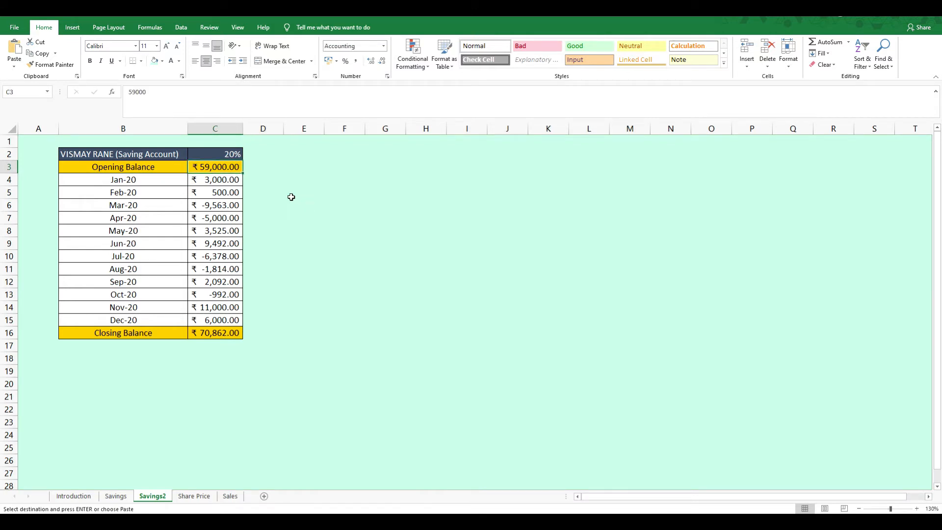
pyautogui.hotkey('ctrl', 'shift', 'Down')
pyautogui.hotkey('ctrl', 'c')
pyautogui.press('Right')
pyautogui.hotkey('ctrl', 'v')
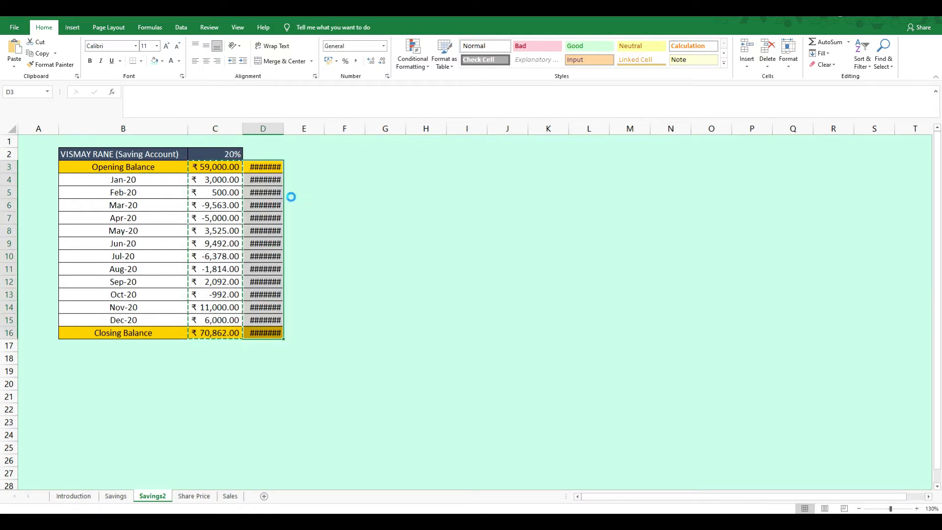
pyautogui.press('Right')
pyautogui.hotkey('ctrl', 'v')
pyautogui.press('Right')
pyautogui.hotkey('ctrl', 'v')
pyautogui.press('Escape')
# Clear the contents of D3:F16 while keeping the cell formatting
pyautogui.press('Left')
pyautogui.press('Left')
pyautogui.hotkey('shift', 'Right')
pyautogui.hotkey('shift', 'Right')
pyautogui.hotkey('ctrl', 'shift', 'Down')
pyautogui.press('Delete')
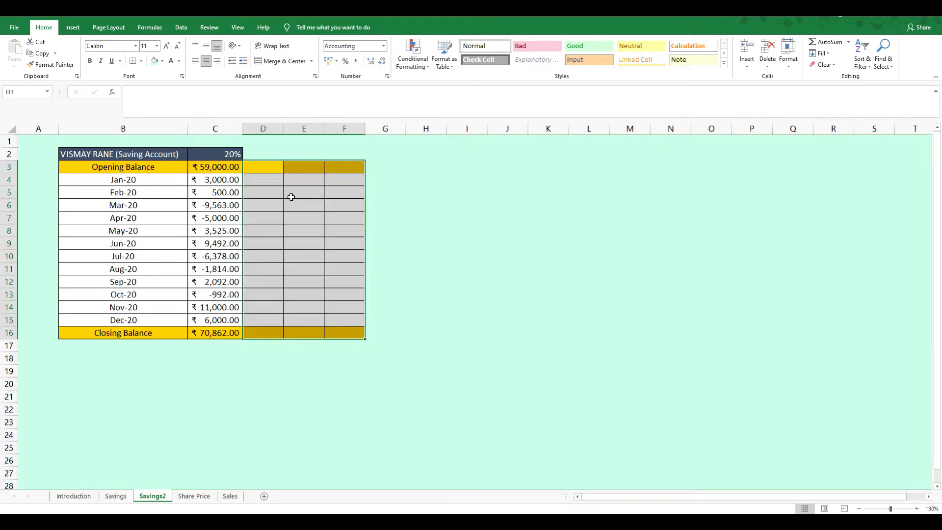
# Examine the opening balance and the first monthly amounts in column C
pyautogui.press('Left')
pyautogui.press('Left')
pyautogui.press('Down')
pyautogui.press('Right')
pyautogui.press('Right')
pyautogui.press('Up')
pyautogui.press('Left')
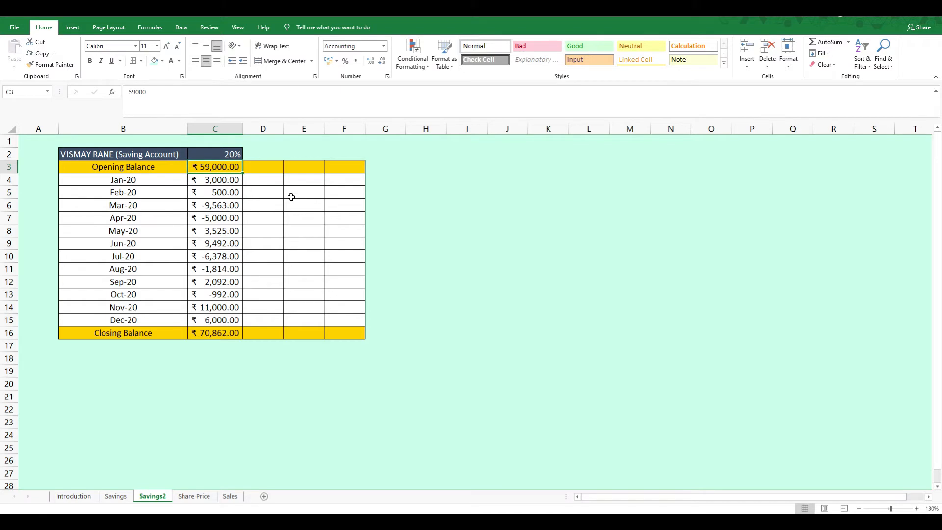
pyautogui.press('Down')
pyautogui.press('Down')
pyautogui.press('Down')
pyautogui.press('Down')
pyautogui.press('Down')
pyautogui.press('Up')
pyautogui.press('Up')
pyautogui.press('Up')
pyautogui.press('Up')
pyautogui.press('Up')
pyautogui.press('Down')
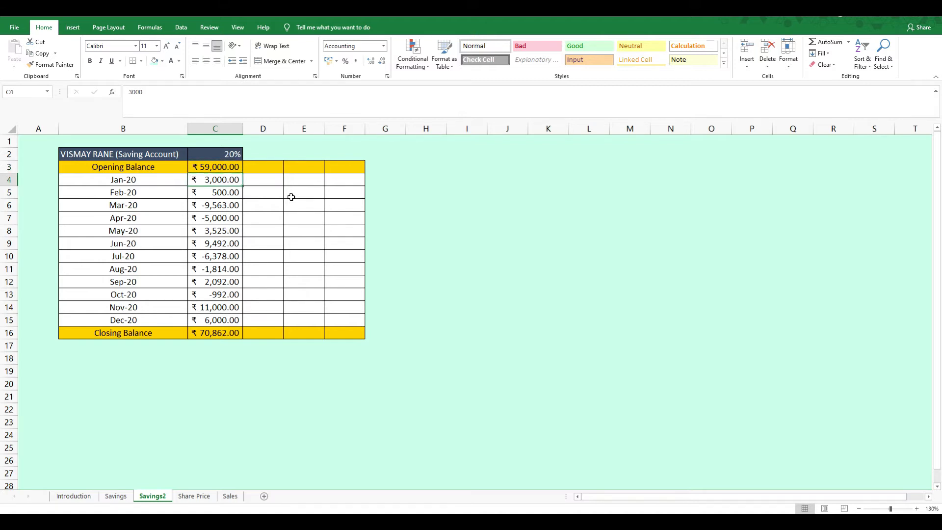
pyautogui.press('Down')
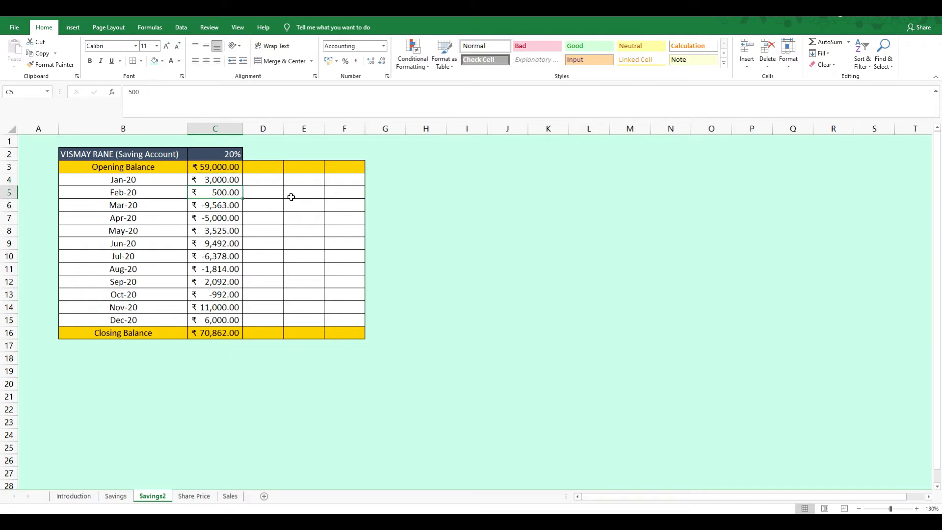
pyautogui.press('Down')
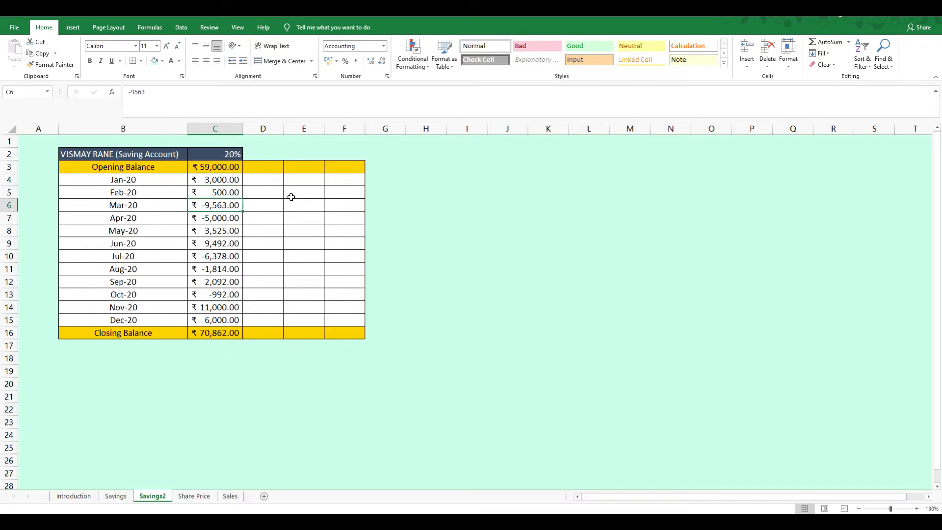
pyautogui.press('Down')
# Calculate January's running balance in G4 with the formula =C3+C4
pyautogui.press('Up')
pyautogui.press('Up')
pyautogui.press('Up')
pyautogui.press('Right')
pyautogui.press('Right')
pyautogui.press('Right')
pyautogui.press('Right')
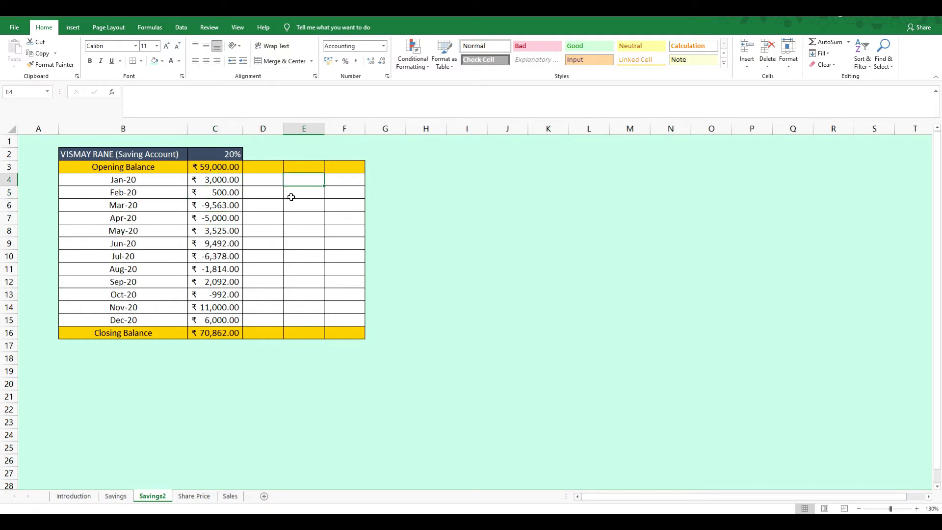
pyautogui.write('=')
pyautogui.press('Left')
pyautogui.press('Left')
pyautogui.press('Left')
pyautogui.press('Left')
pyautogui.press('Up')
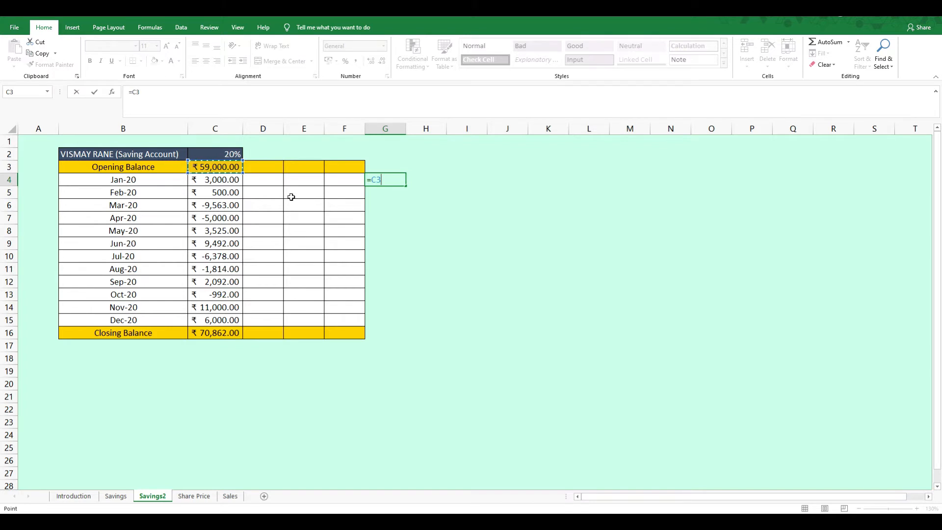
pyautogui.write('+')
pyautogui.press('Left')
pyautogui.press('Left')
pyautogui.press('Left')
pyautogui.press('Left')
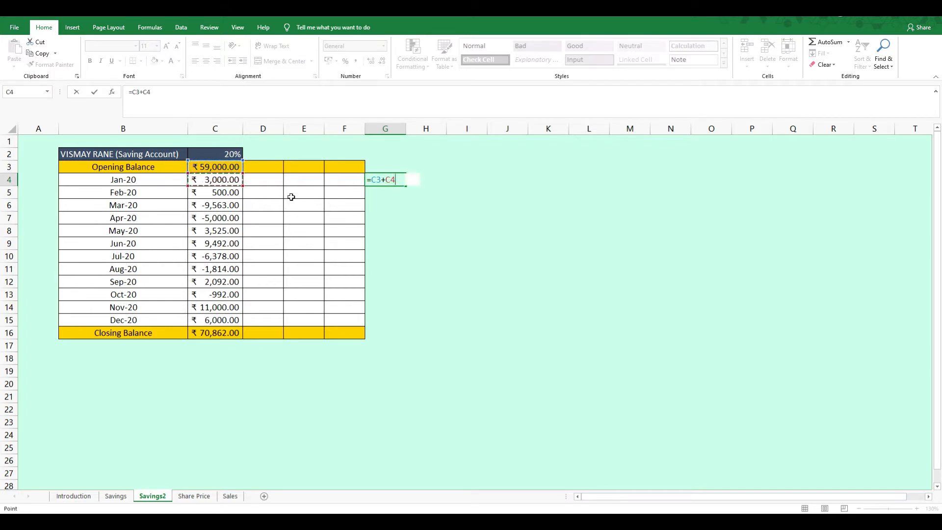
pyautogui.hotkey('ctrl', 'Return')
# Calculate February's running balance in G5 with the formula =G4+C5
pyautogui.press('Down')
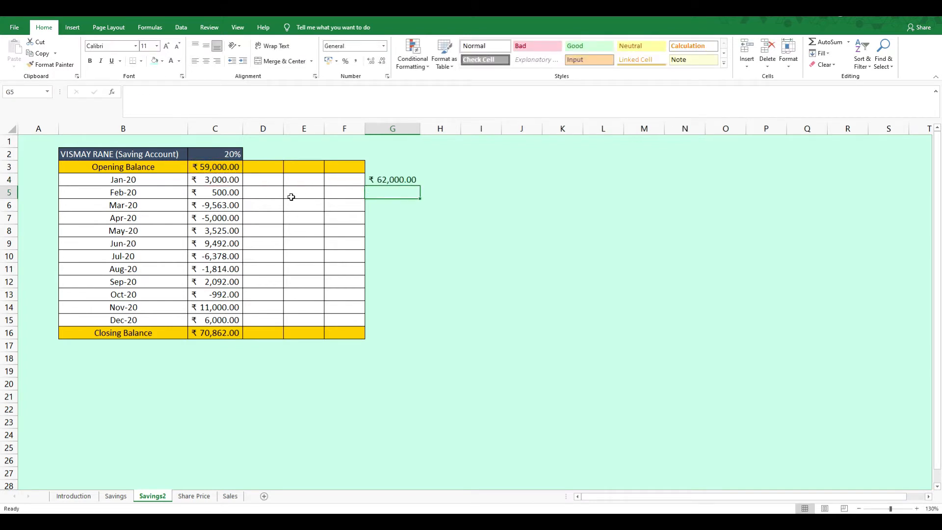
pyautogui.write('=')
pyautogui.press('Up')
pyautogui.write('+')
pyautogui.press('Left')
pyautogui.press('Left')
pyautogui.press('Left')
pyautogui.press('Left')
pyautogui.hotkey('ctrl', 'Return')
# Copy the running balance formula from G5 down through G15
pyautogui.hotkey('ctrl', 'c')
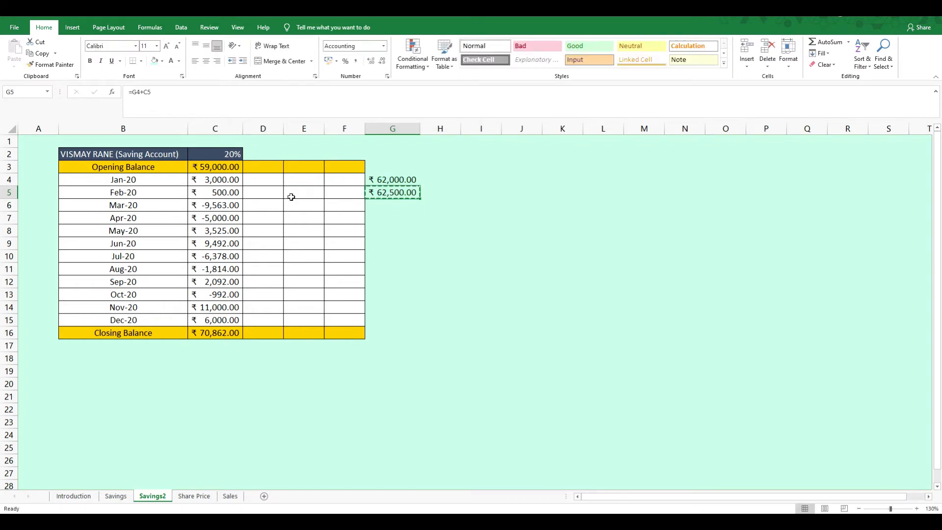
pyautogui.hotkey('shift', 'Down')
pyautogui.hotkey('shift', 'Down')
pyautogui.hotkey('shift', 'Down')
pyautogui.hotkey('shift', 'Down')
pyautogui.hotkey('shift', 'Down')
pyautogui.hotkey('shift', 'Down')
pyautogui.hotkey('shift', 'Down')
pyautogui.hotkey('shift', 'Down')
pyautogui.hotkey('shift', 'Down')
pyautogui.hotkey('shift', 'Down')
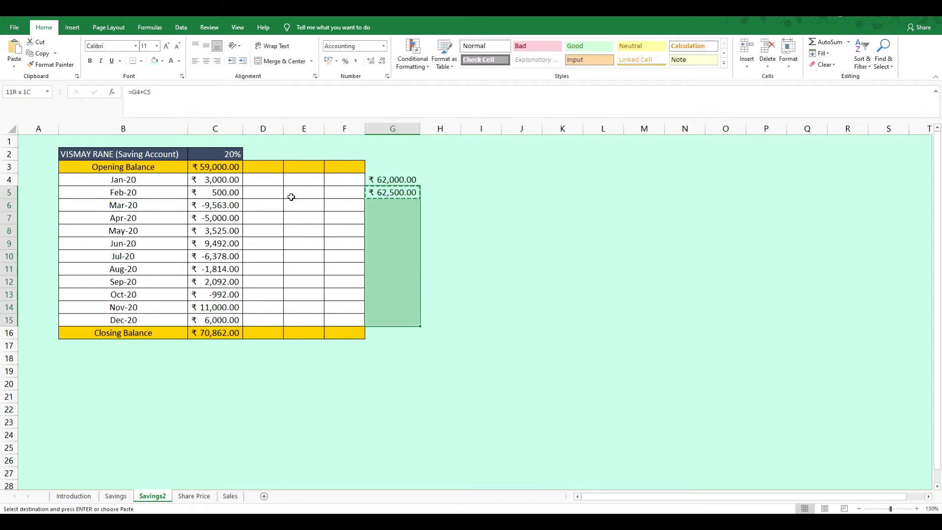
pyautogui.hotkey('ctrl', 'v')
pyautogui.press('Escape')
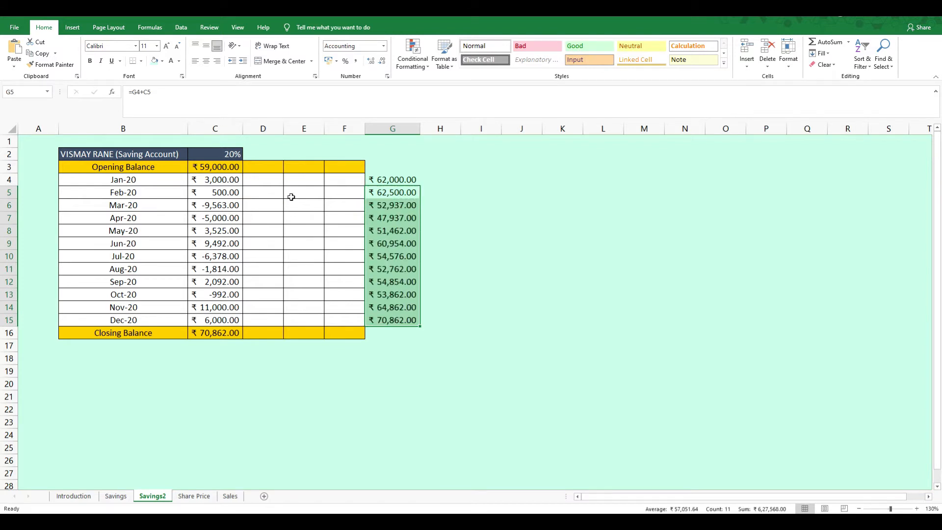
# Compare December's running balance in G15 with the closing balance in C16
pyautogui.hotkey('ctrl', 'Down')
pyautogui.press('Left')
pyautogui.press('Left')
pyautogui.press('Left')
pyautogui.press('Left')
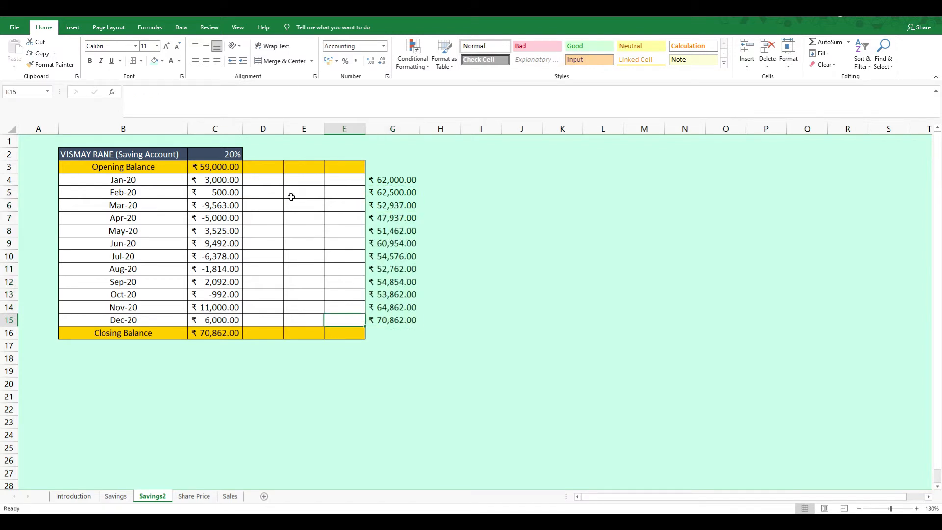
pyautogui.press('Down')
pyautogui.press('Right')
pyautogui.press('Right')
pyautogui.press('Right')
pyautogui.press('Right')
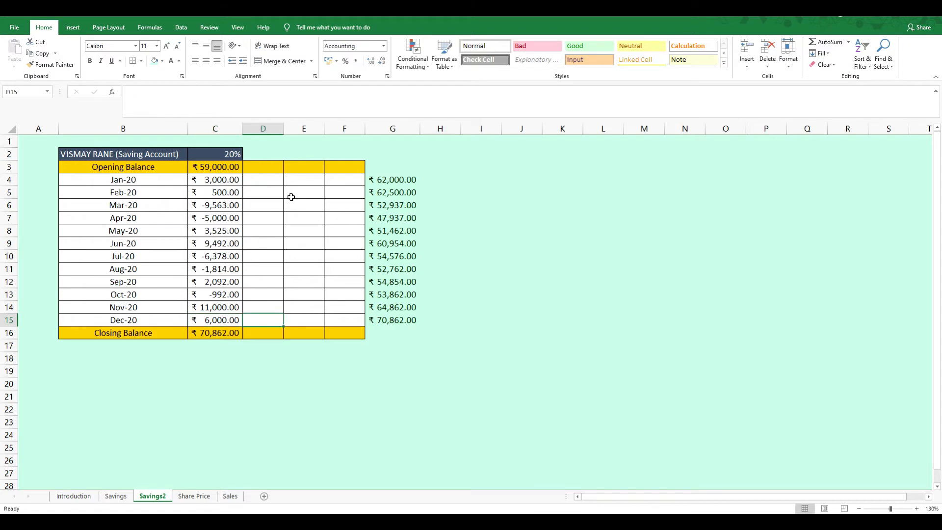
# Paste the running balances from G4:G15 as values over the monthly amounts in C4:C15, and auto-fit column C's width
pyautogui.hotkey('ctrl', 'Up')
pyautogui.hotkey('ctrl', 'Up')
pyautogui.hotkey('ctrl', 'shift', 'Down')
pyautogui.hotkey('ctrl', 'c')
pyautogui.press('Left')
pyautogui.press('Left')
pyautogui.press('Left')
pyautogui.press('Left')
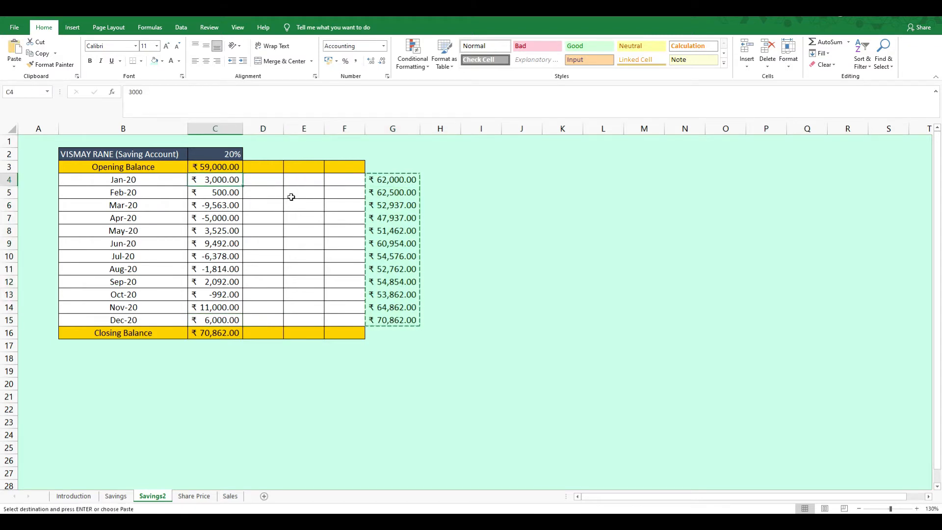
pyautogui.press('alt')
pyautogui.press('h')
pyautogui.press('v')
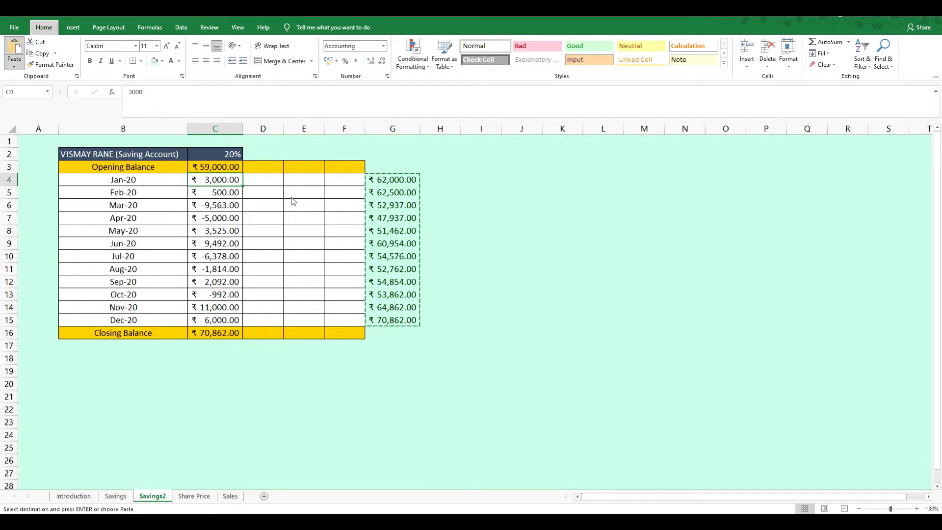
pyautogui.press('v')
pyautogui.press('Escape')
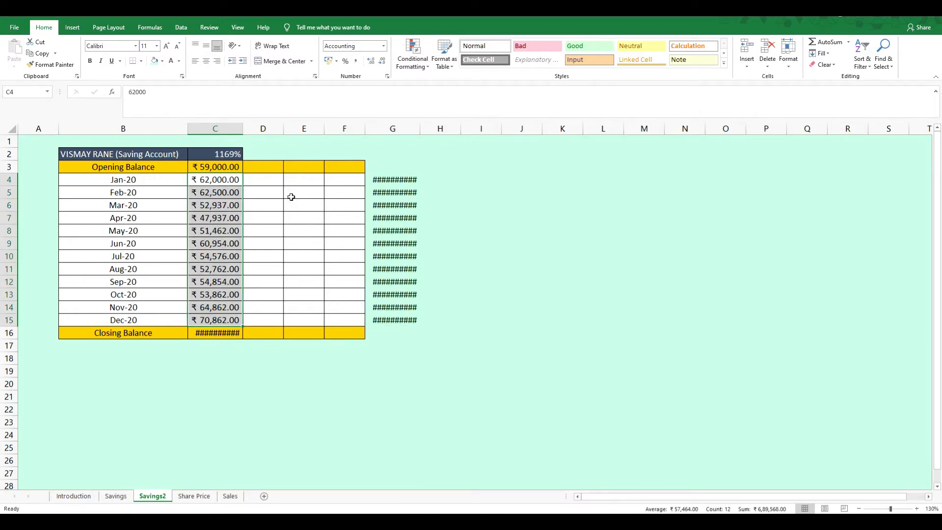
pyautogui.doubleClick(242, 129)
pyautogui.hotkey('ctrl', 'Down')
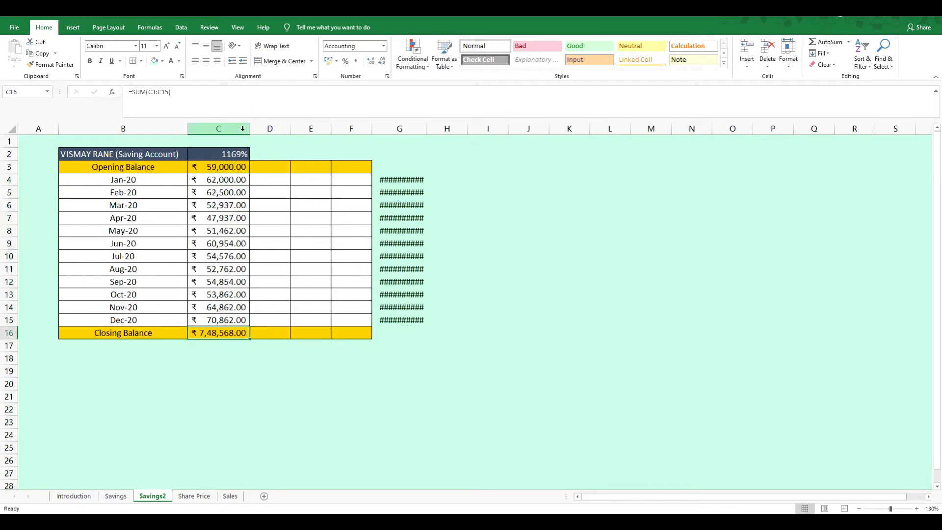
# Set the closing balance in C16 to December's balance with the formula =C15
pyautogui.write('=')
pyautogui.press('Up')
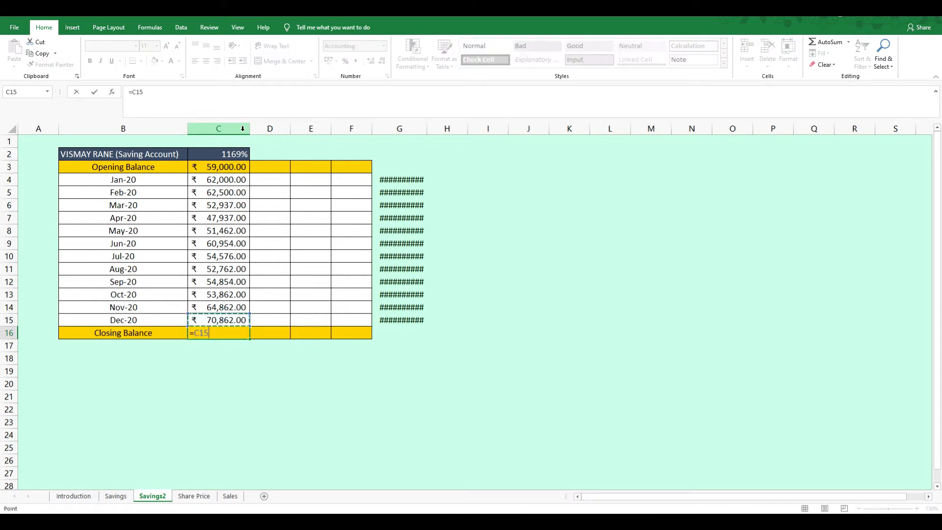
pyautogui.press('Return')
# Clear the leftover running balance formulas from G4:G15
pyautogui.press('Up')
pyautogui.hotkey('ctrl', 'Up')
pyautogui.press('Down')
pyautogui.press('Down')
pyautogui.press('Right')
pyautogui.press('Right')
pyautogui.press('Right')
pyautogui.press('Right')
pyautogui.hotkey('ctrl', 'shift', 'Down')
pyautogui.press('Delete')
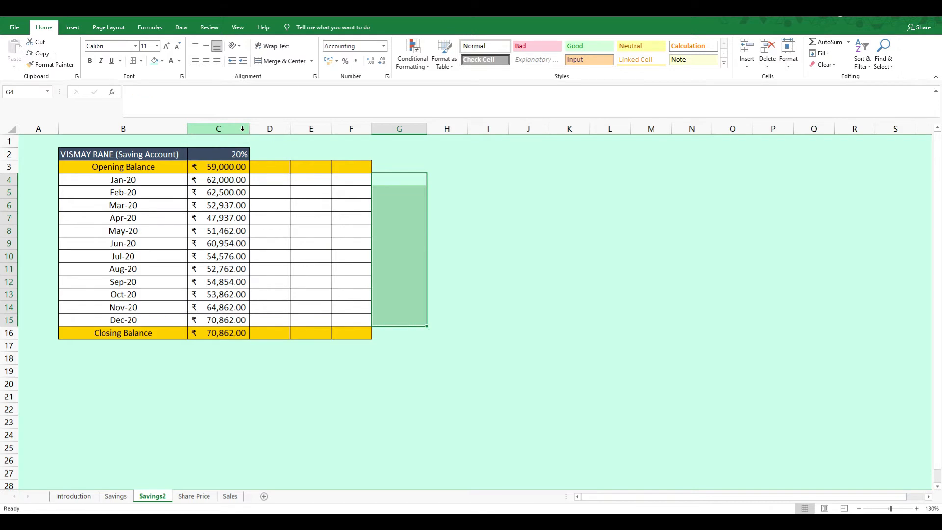
# Add the column headers Cr in D1 and Dr in E1
pyautogui.press('Left')
pyautogui.press('Left')
pyautogui.press('Left')
pyautogui.press('Left')
pyautogui.press('Up')
pyautogui.press('Up')
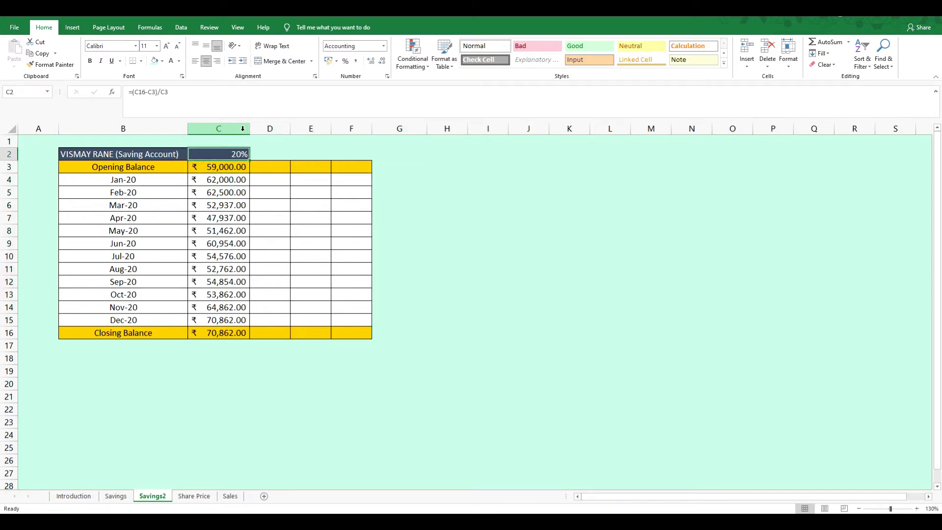
pyautogui.press('Right')
pyautogui.press('Up')
pyautogui.write('Cr')
pyautogui.press('Right')
pyautogui.write('Dr')
pyautogui.press('Return')
# Add the column header Difference in F1
pyautogui.press('Down')
pyautogui.press('Down')
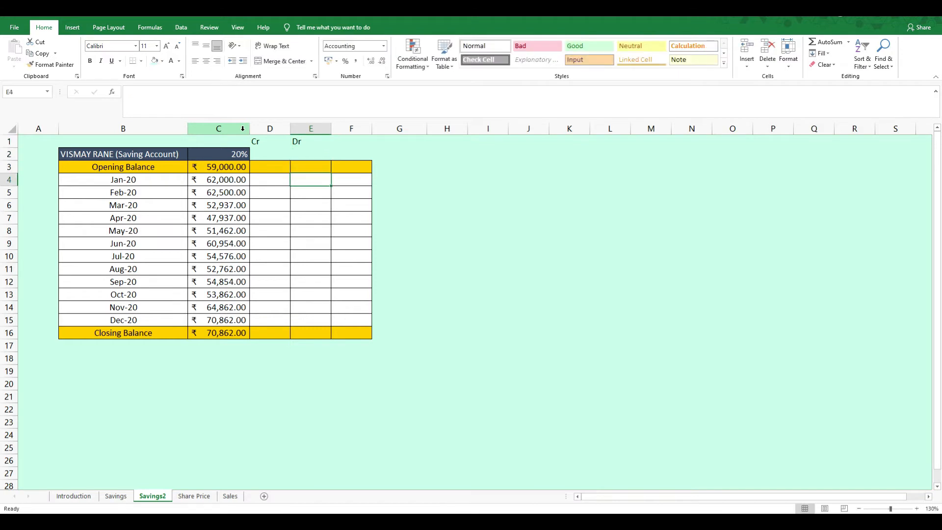
pyautogui.press('Right')
pyautogui.press('Up')
pyautogui.press('Up')
pyautogui.press('Up')
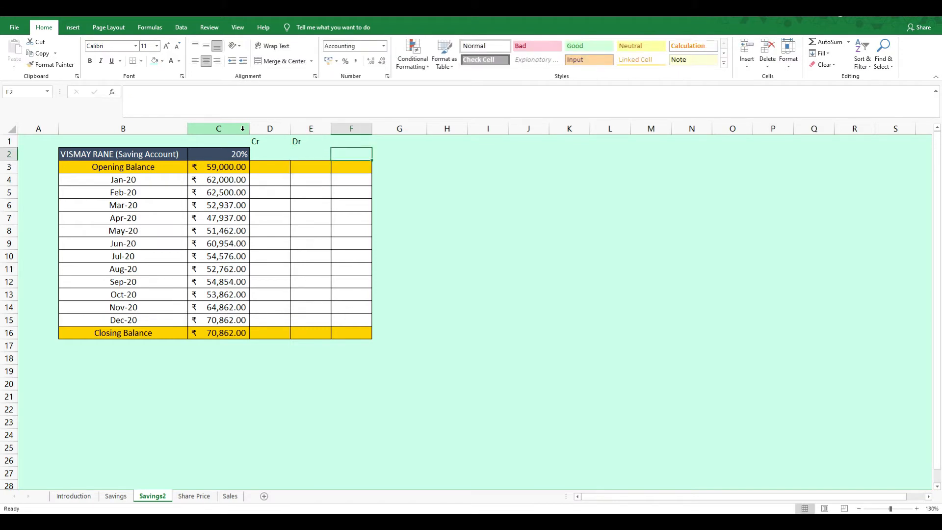
pyautogui.write('Di')
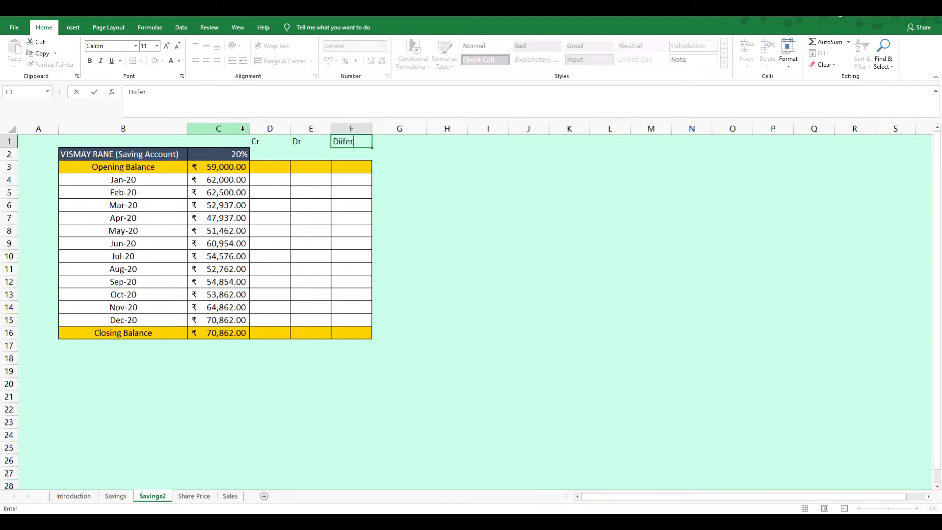
pyautogui.write('fference')
pyautogui.press('Return')
pyautogui.press('Down')
pyautogui.press('Down')
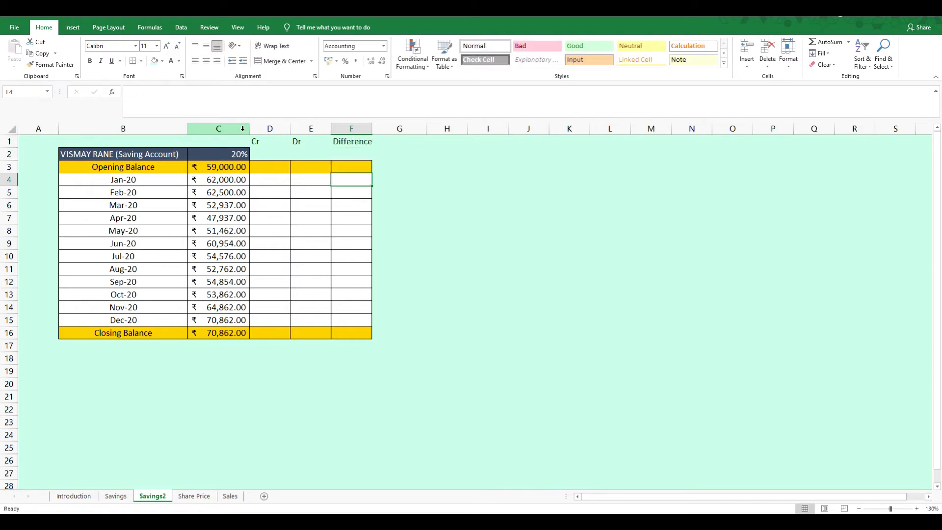
# Calculate January's change from the opening balance in F4 with the formula =C4-C3
pyautogui.write('=')
pyautogui.press('Left')
pyautogui.press('Left')
pyautogui.press('Left')
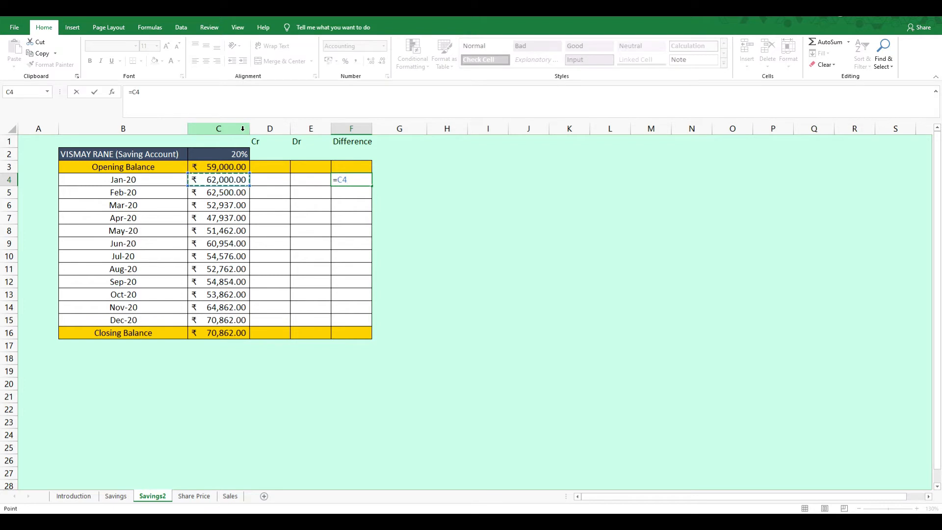
pyautogui.write('-')
pyautogui.press('Left')
pyautogui.press('Left')
pyautogui.press('Left')
pyautogui.press('Up')
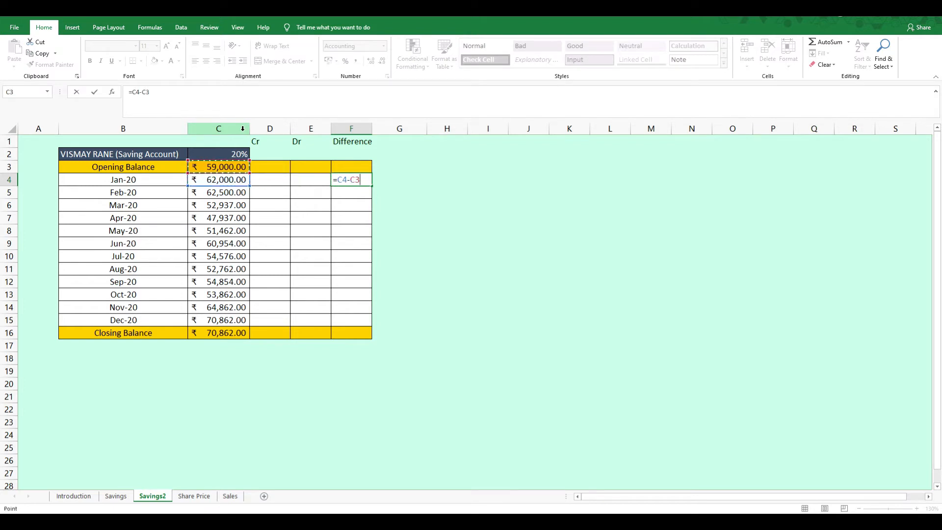
pyautogui.press('Return')
# Copy the difference formula from F4 down through F15, and auto-fit column F's width
pyautogui.press('Up')
pyautogui.hotkey('ctrl', 'c')
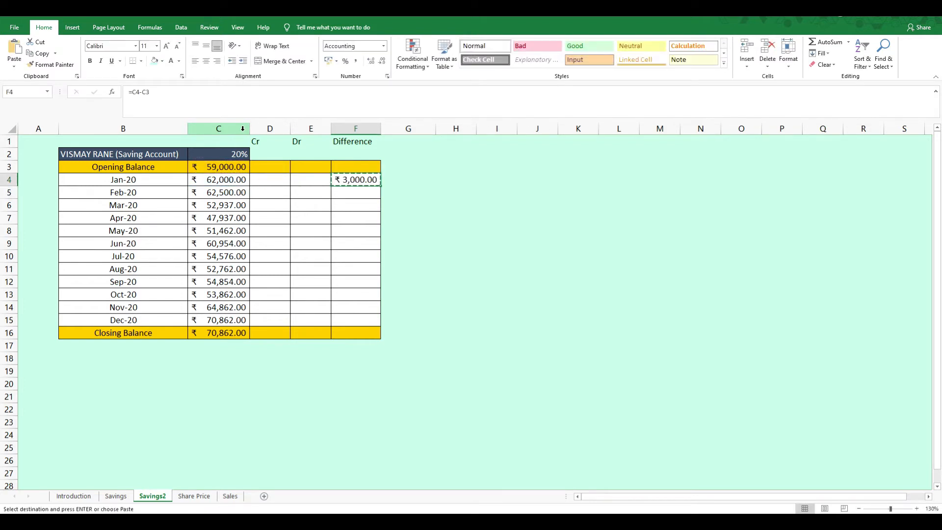
pyautogui.hotkey('shift', 'Down')
pyautogui.hotkey('shift', 'Down')
pyautogui.hotkey('shift', 'Down')
pyautogui.hotkey('shift', 'Down')
pyautogui.hotkey('shift', 'Down')
pyautogui.hotkey('shift', 'Down')
pyautogui.hotkey('shift', 'Down')
pyautogui.hotkey('shift', 'Down')
pyautogui.hotkey('shift', 'Down')
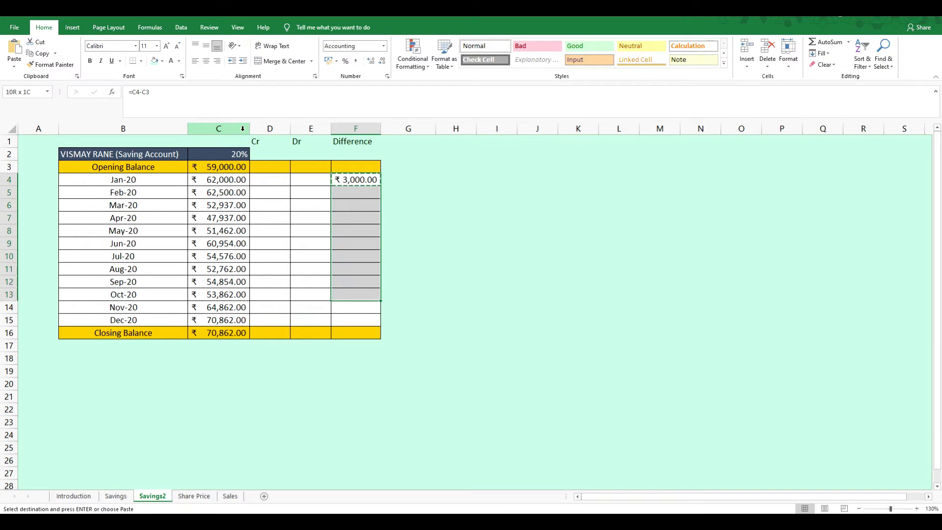
pyautogui.press('Down')
pyautogui.press('Up')
pyautogui.press('Up')
pyautogui.hotkey('shift', 'Down')
pyautogui.hotkey('shift', 'Down')
pyautogui.hotkey('shift', 'Down')
pyautogui.hotkey('shift', 'Down')
pyautogui.hotkey('shift', 'Down')
pyautogui.hotkey('shift', 'Down')
pyautogui.hotkey('shift', 'Down')
pyautogui.hotkey('shift', 'Down')
pyautogui.hotkey('shift', 'Down')
pyautogui.hotkey('shift', 'Down')
pyautogui.hotkey('shift', 'Down')
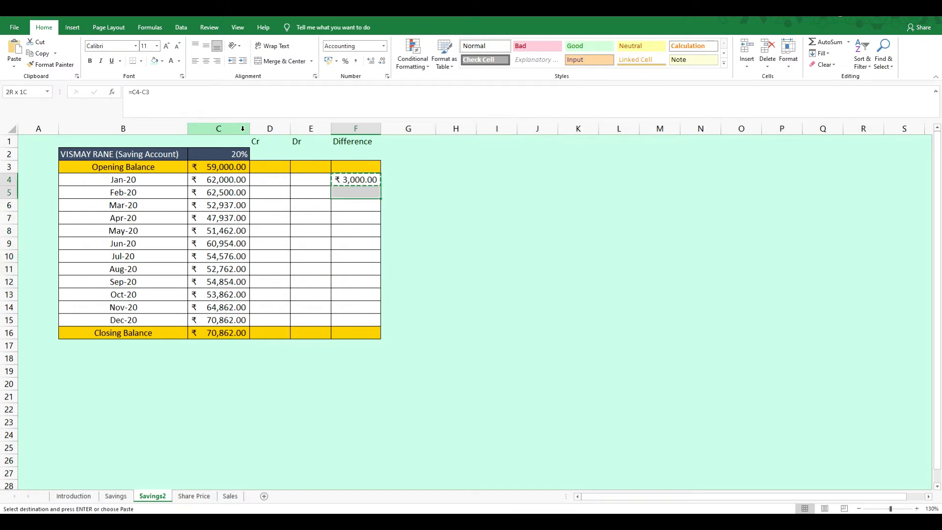
pyautogui.press('Return')
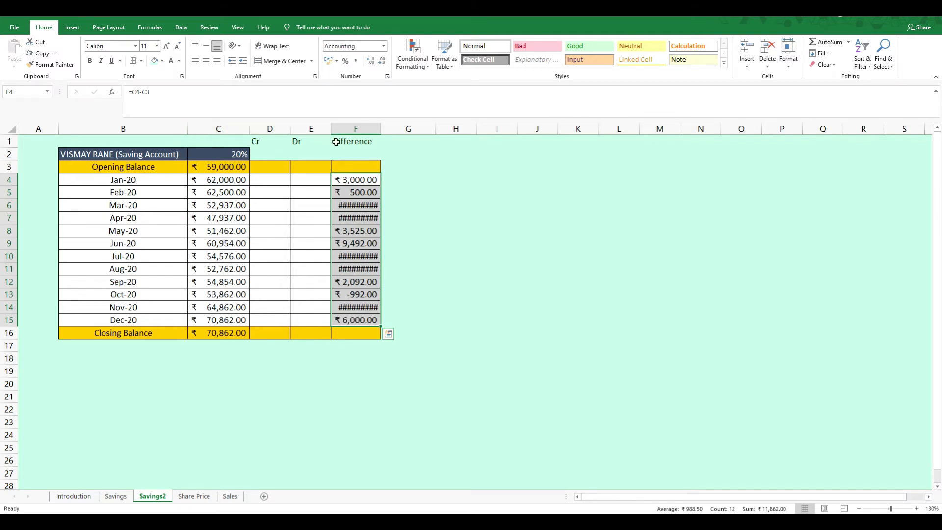
pyautogui.doubleClick(381, 130)
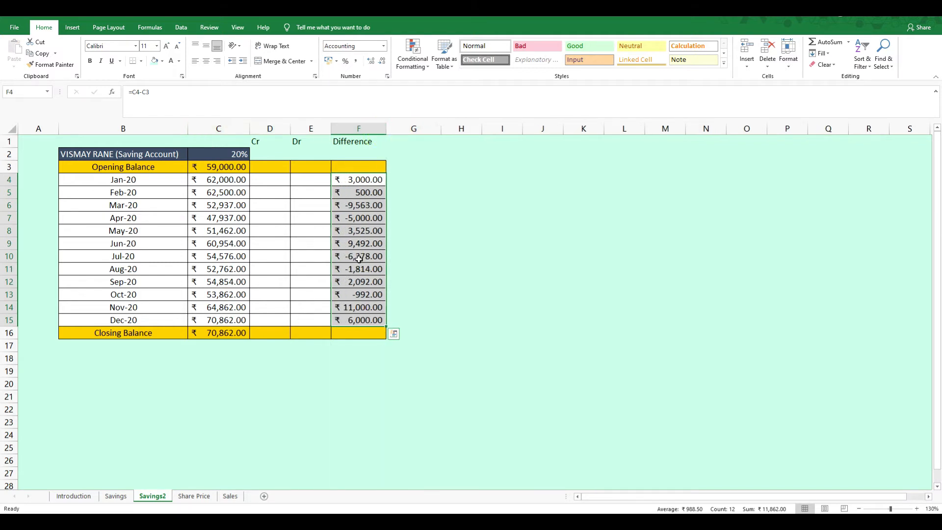
# Compare the differences in F4:F6 with the monthly amounts on the Savings sheet, and return to Savings2
pyautogui.click(356, 180)
pyautogui.click(359, 191)
pyautogui.click(360, 205)
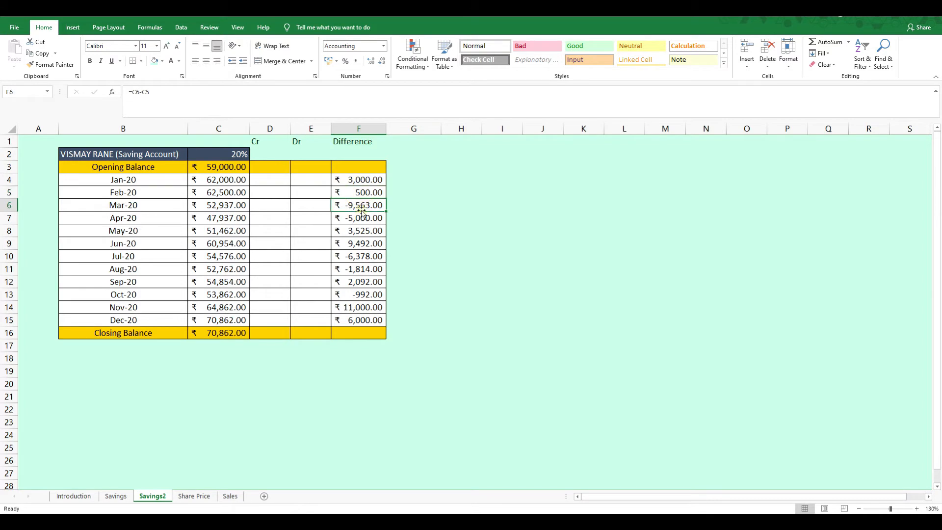
pyautogui.click(112, 497)
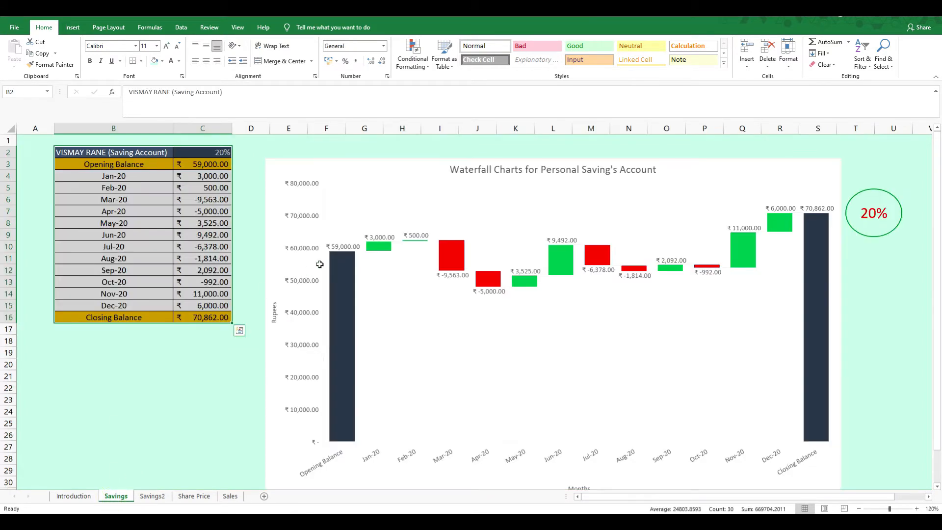
pyautogui.click(206, 200)
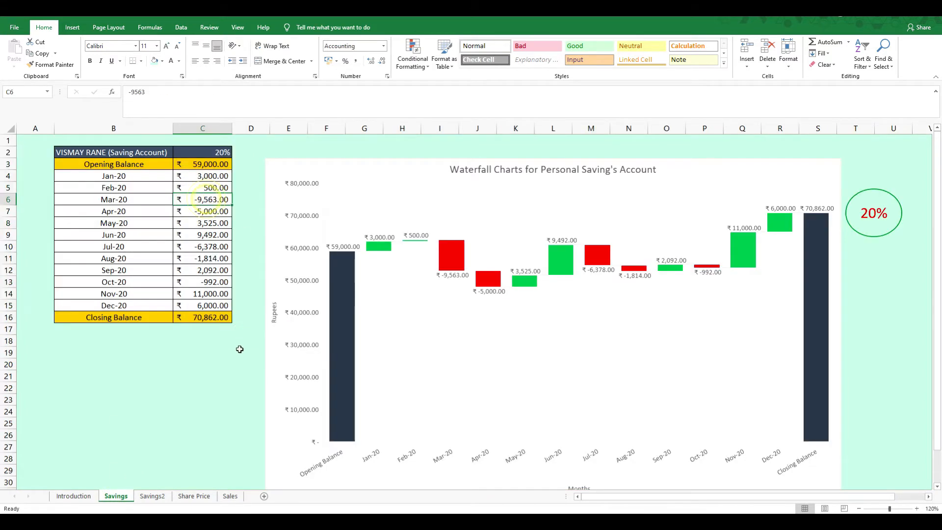
pyautogui.click(153, 497)
# Examine the monthly differences in column F for credits and debits, along with the Cr and Dr columns meant for them
pyautogui.click(289, 181)
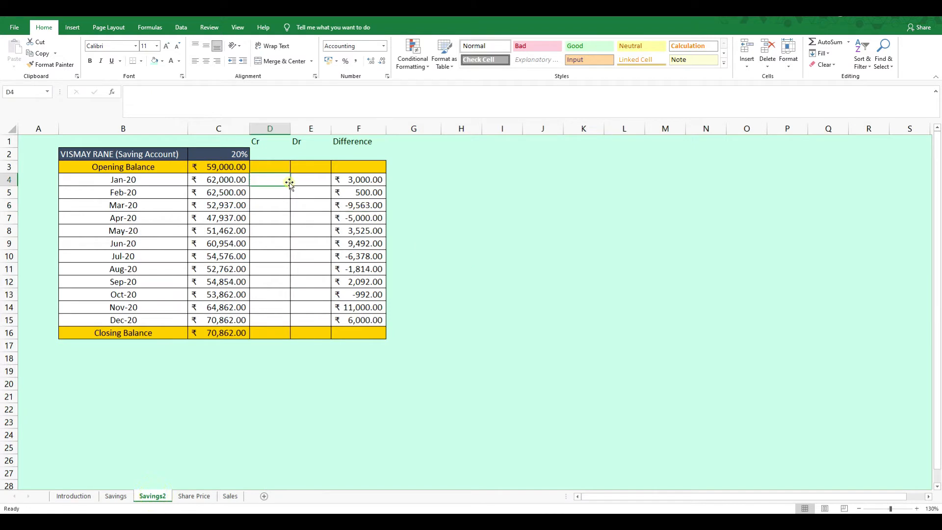
pyautogui.press('Up')
pyautogui.press('Down')
pyautogui.press('Right')
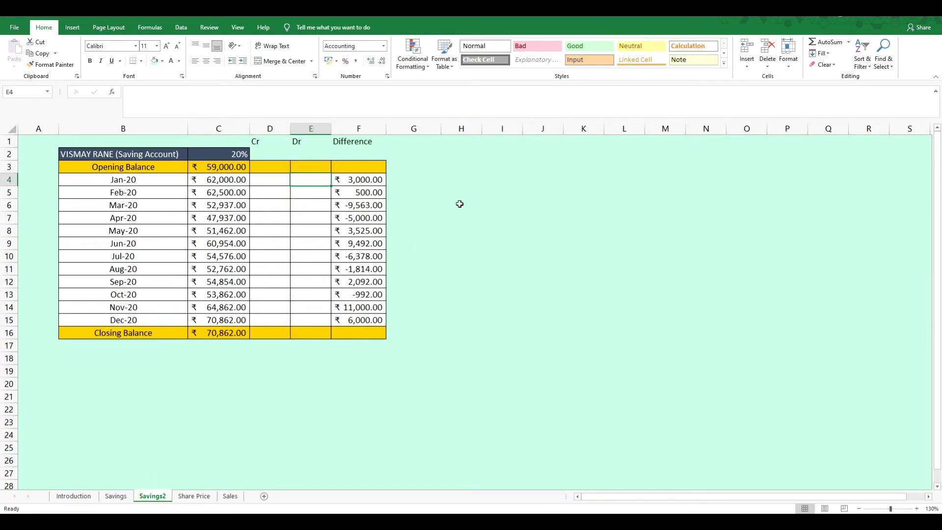
pyautogui.press('Right')
pyautogui.press('Down')
pyautogui.press('Down')
pyautogui.press('Down')
pyautogui.press('Down')
pyautogui.press('Down')
pyautogui.press('Down')
pyautogui.press('Down')
pyautogui.press('Down')
pyautogui.press('Down')
pyautogui.press('Down')
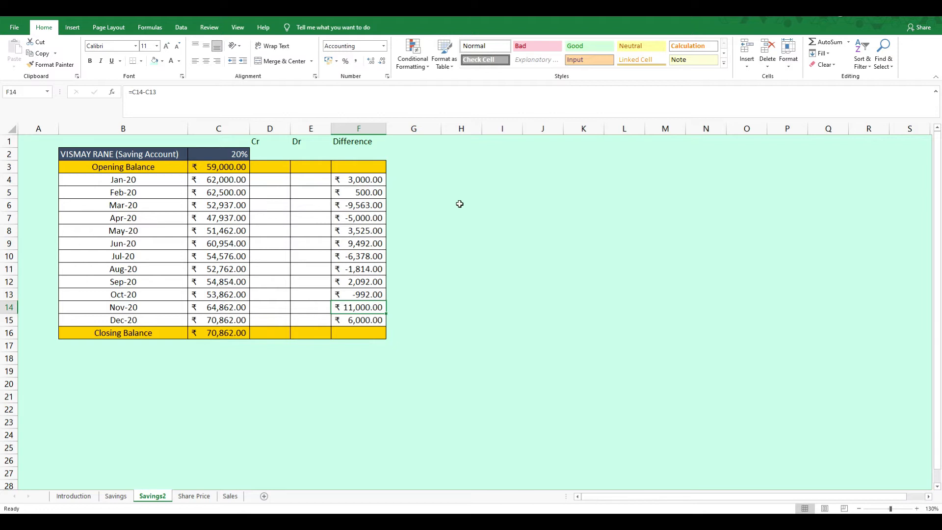
pyautogui.click(356, 207)
pyautogui.click(356, 216)
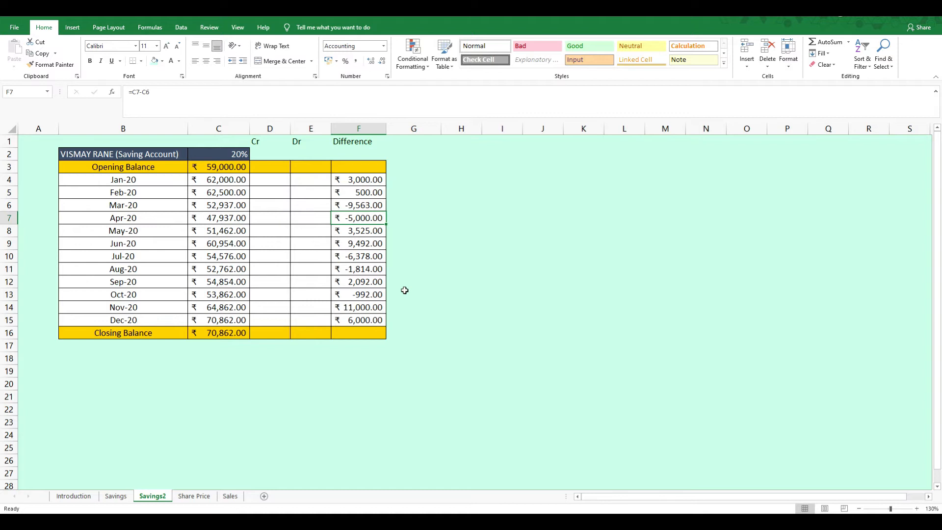
pyautogui.click(281, 181)
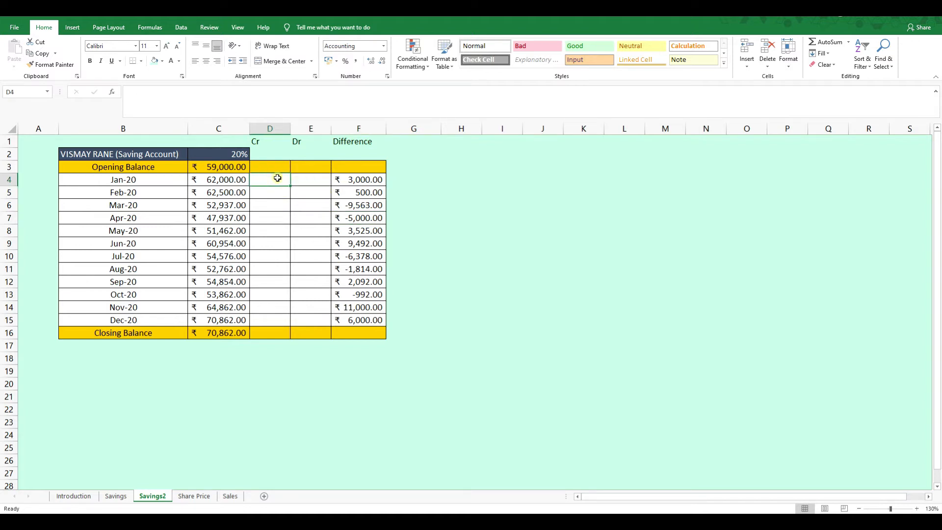
pyautogui.click(265, 124)
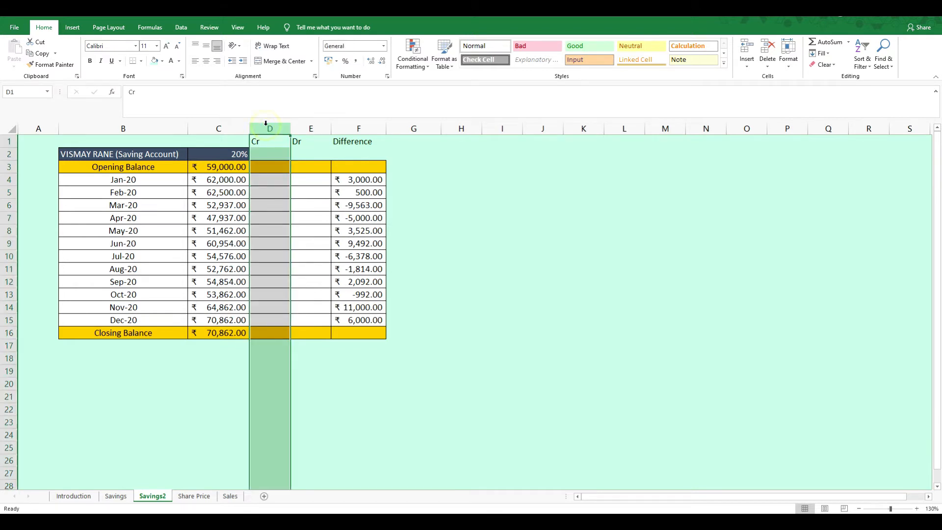
pyautogui.click(313, 128)
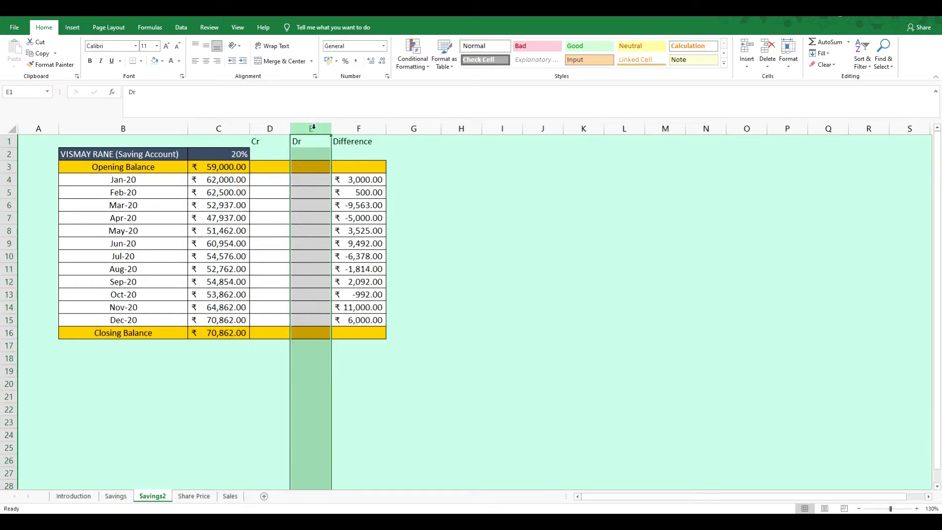
# Enter January's credit formula =IF(F4>0,F4,"") in D4
pyautogui.click(274, 183)
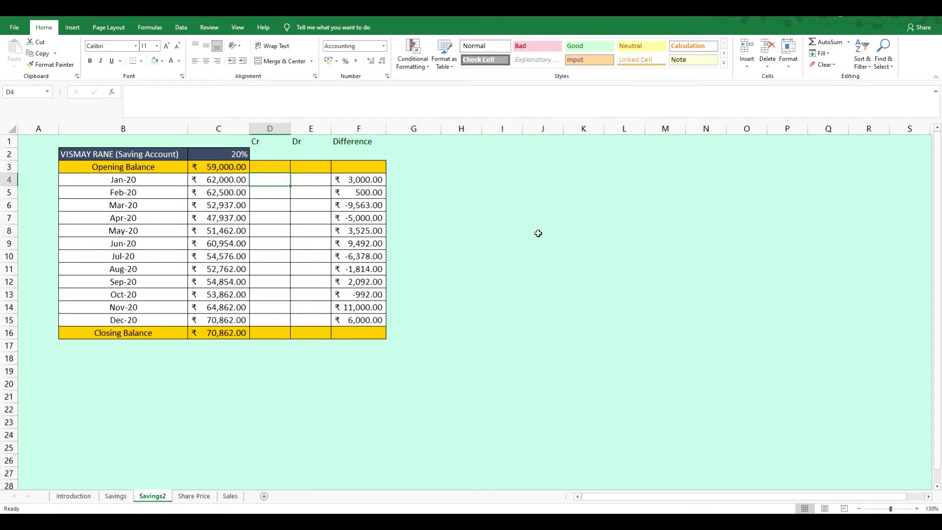
pyautogui.write('=')
pyautogui.press('capslock')
pyautogui.write('I')
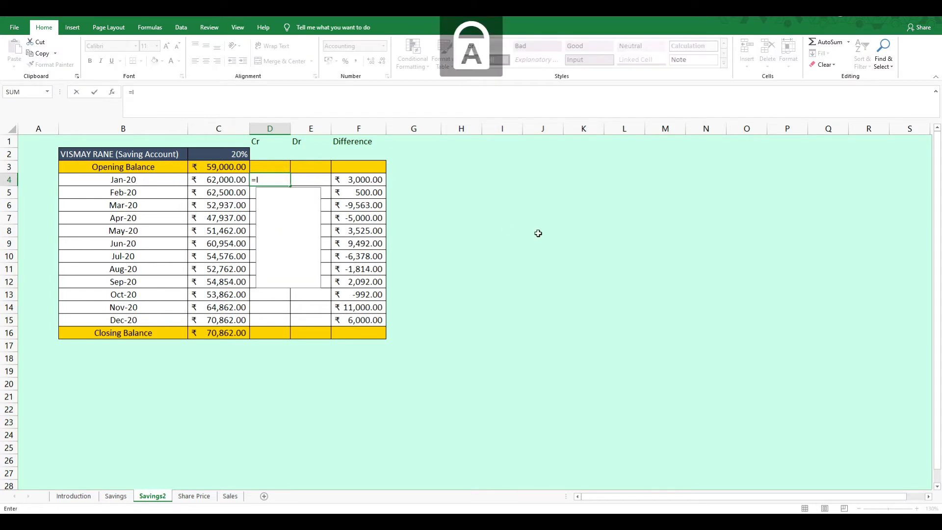
pyautogui.write('F(')
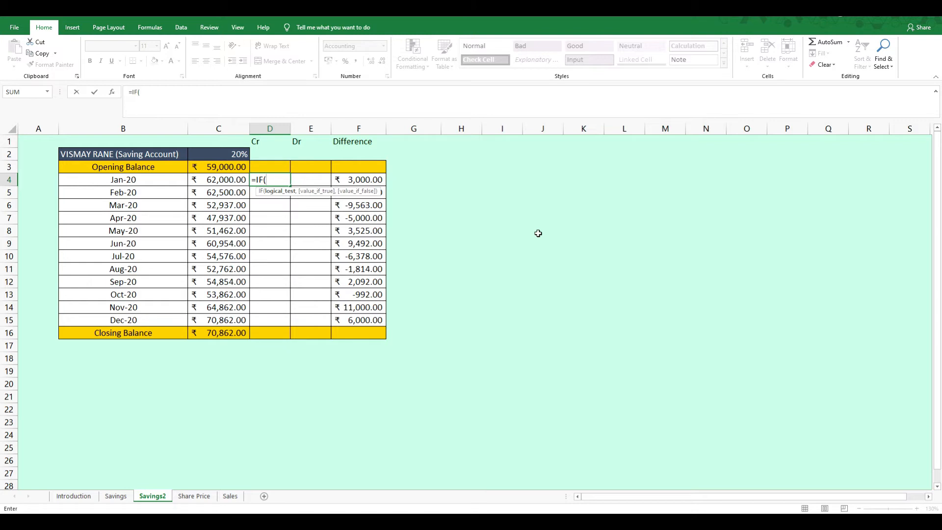
pyautogui.press('Right')
pyautogui.press('Right')
pyautogui.write('>0,')
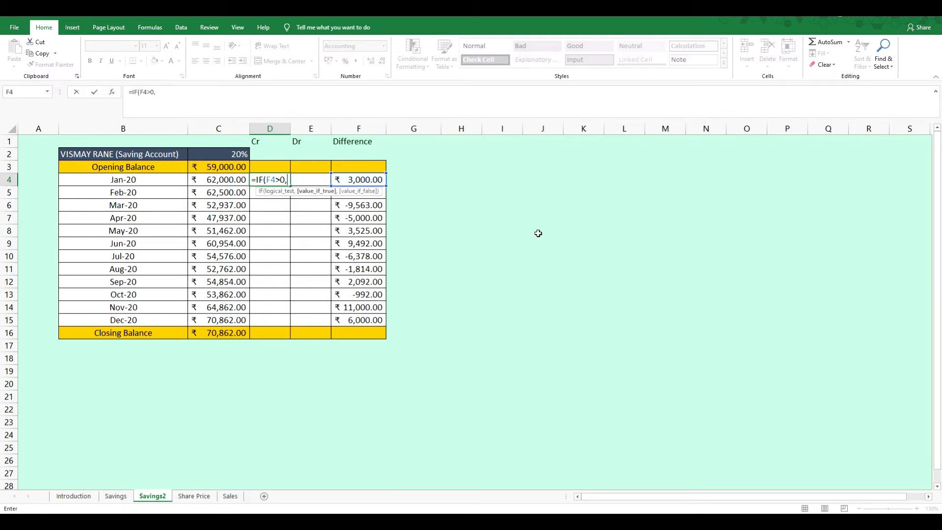
pyautogui.write('F4')
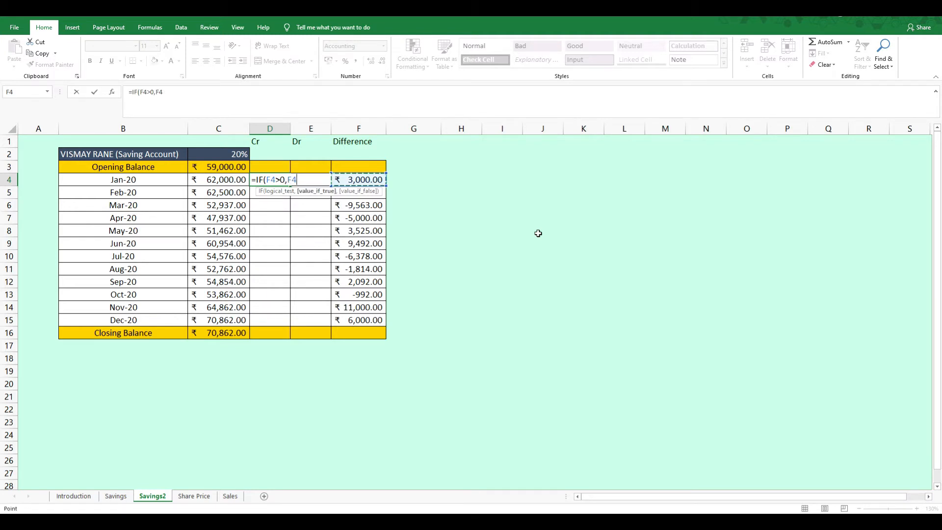
pyautogui.write(',""')
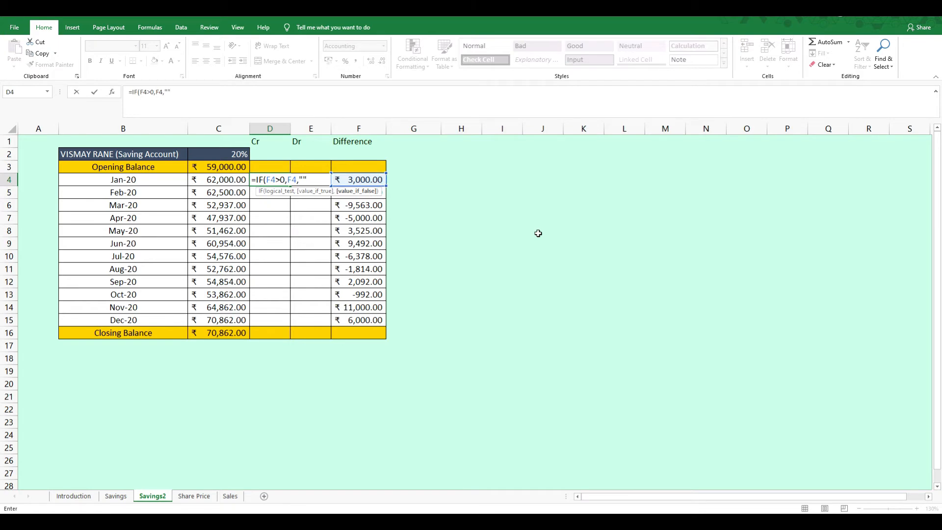
pyautogui.write(')')
pyautogui.hotkey('ctrl', 'Return')
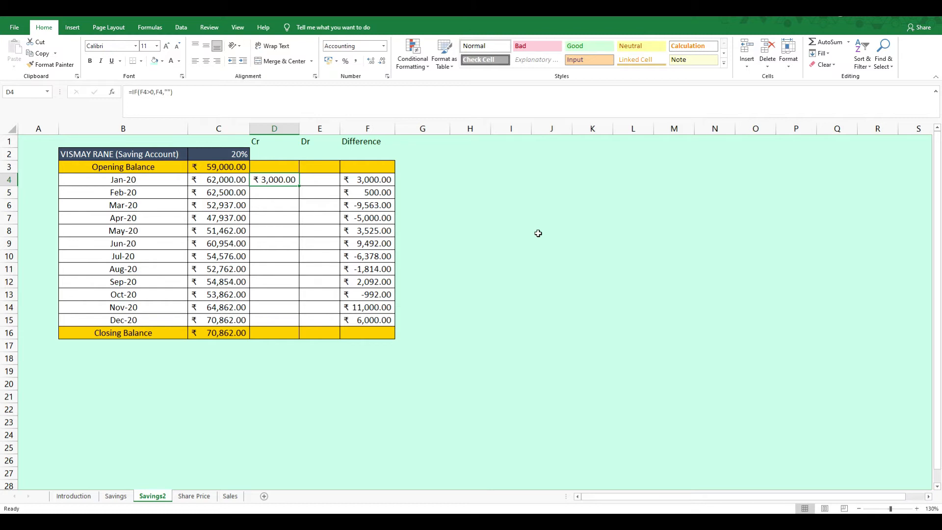
# Enter January's debit formula =IF(F4<0,F4,"") in E4
pyautogui.press('Right')
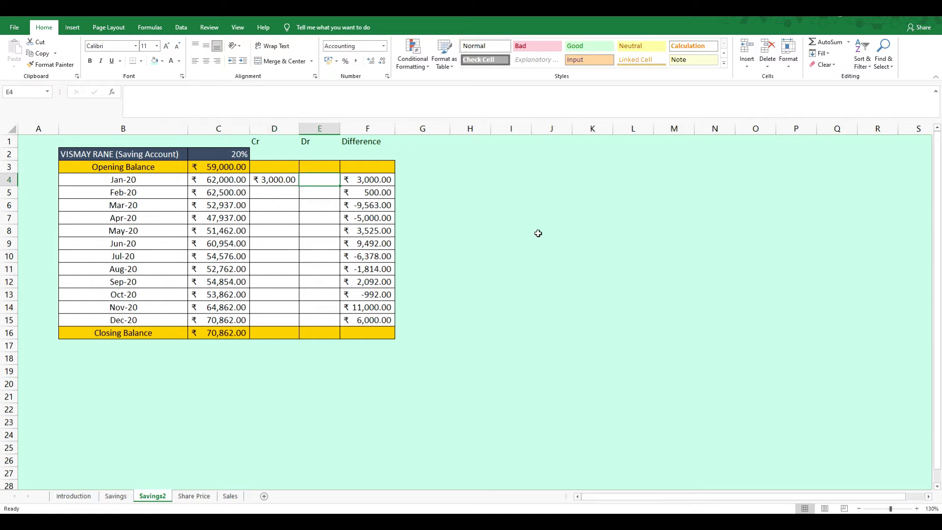
pyautogui.write('=IF(')
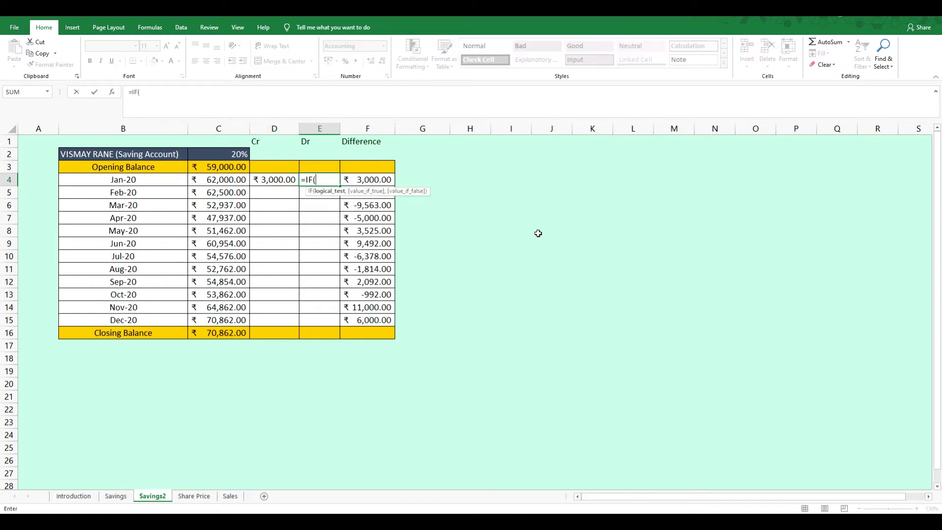
pyautogui.press('Right')
pyautogui.write('<0,')
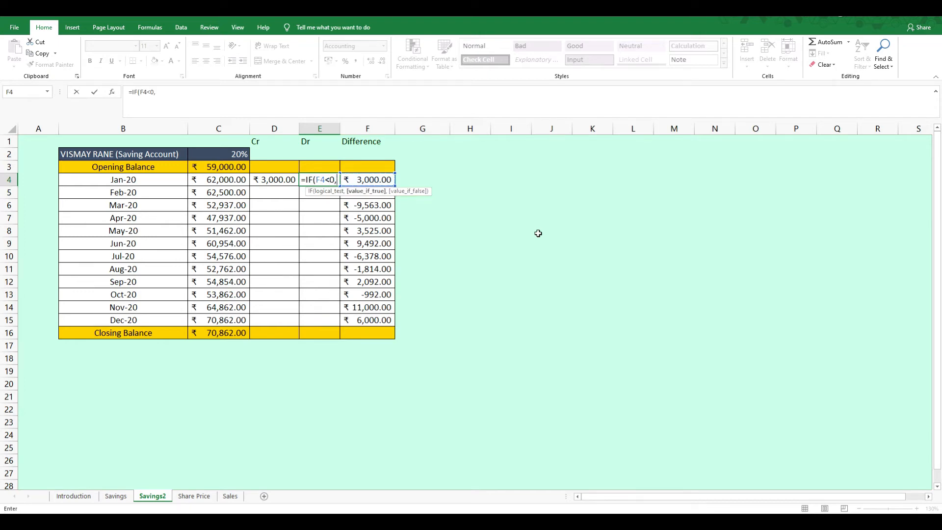
pyautogui.write('F4,"")')
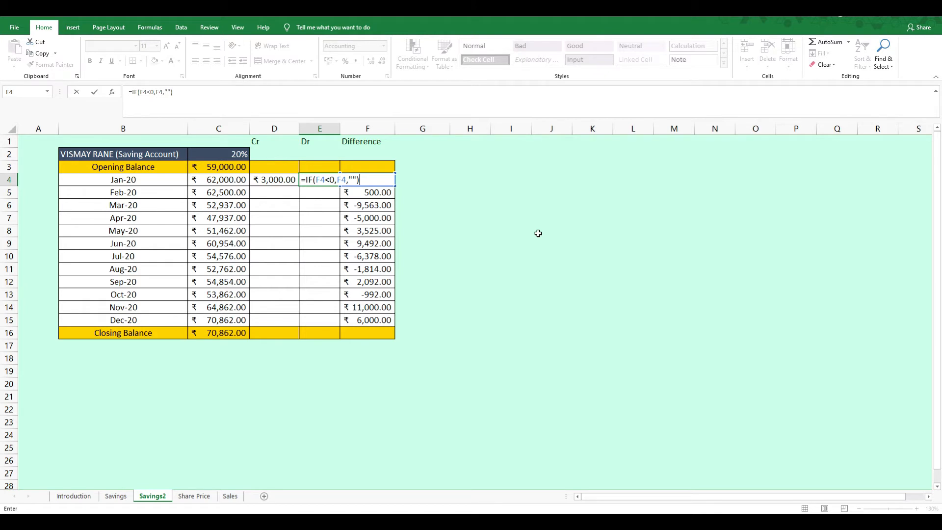
pyautogui.press('Return')
# Copy the credit and debit formulas in D4:E4 down through row 15
pyautogui.press('Up')
pyautogui.press('Left')
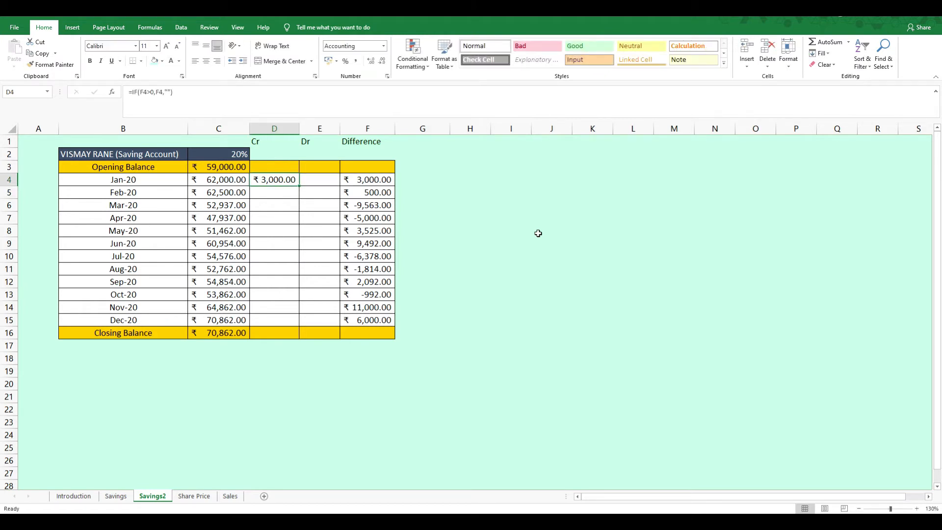
pyautogui.press('Right')
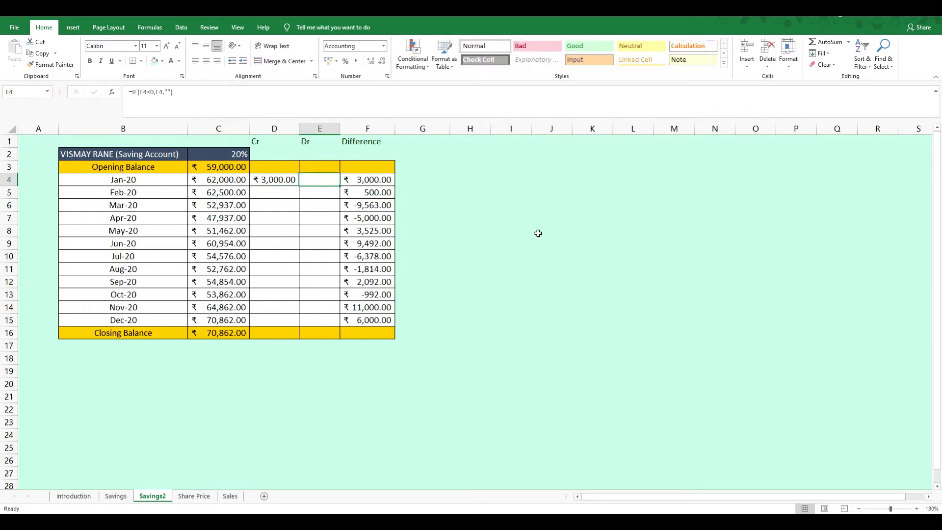
pyautogui.press('Left')
pyautogui.hotkey('shift', 'Right')
pyautogui.hotkey('shift', 'Down')
pyautogui.hotkey('ctrl', 'c')
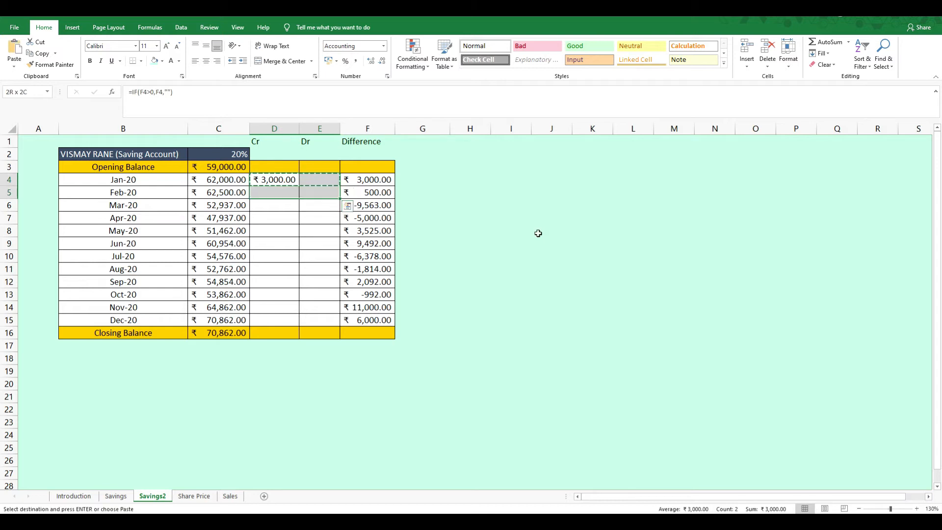
pyautogui.hotkey('shift', 'Down')
pyautogui.hotkey('shift', 'Down')
pyautogui.hotkey('shift', 'Down')
pyautogui.hotkey('shift', 'Down')
pyautogui.hotkey('shift', 'Down')
pyautogui.hotkey('shift', 'Down')
pyautogui.hotkey('shift', 'Down')
pyautogui.hotkey('shift', 'Down')
pyautogui.hotkey('shift', 'Down')
pyautogui.hotkey('shift', 'Down')
pyautogui.hotkey('ctrl', 'v')
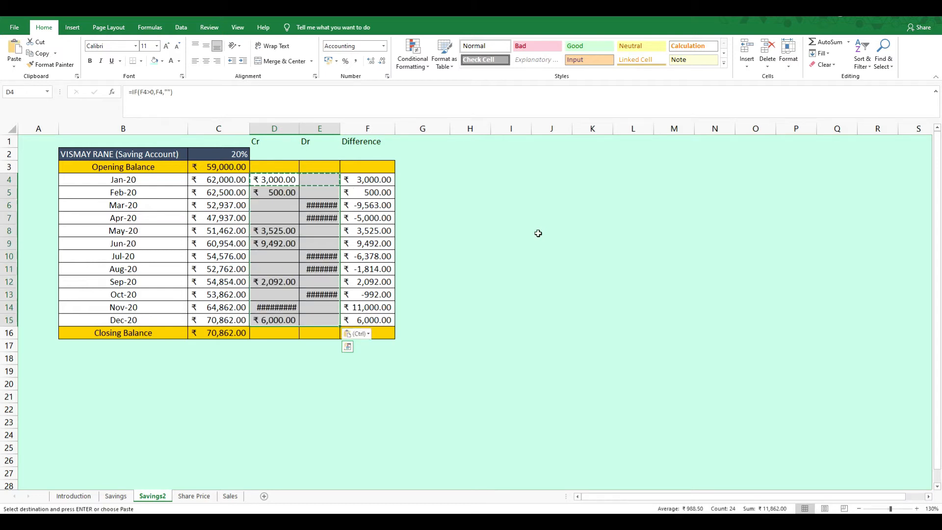
pyautogui.press('Escape')
# Auto-fit the widths of the Cr and Dr columns, D and E
pyautogui.click(283, 131)
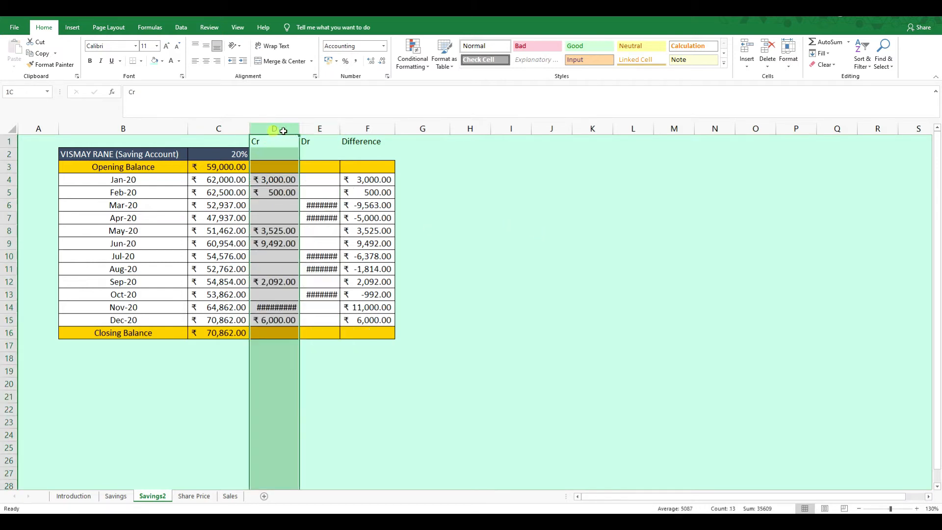
pyautogui.moveTo(283, 131); pyautogui.dragTo(319, 129)
pyautogui.doubleClick(299, 128)
# Examine how the Cr and Dr formulas in row 6 and the neighbouring rows split the monthly differences
pyautogui.click(342, 211)
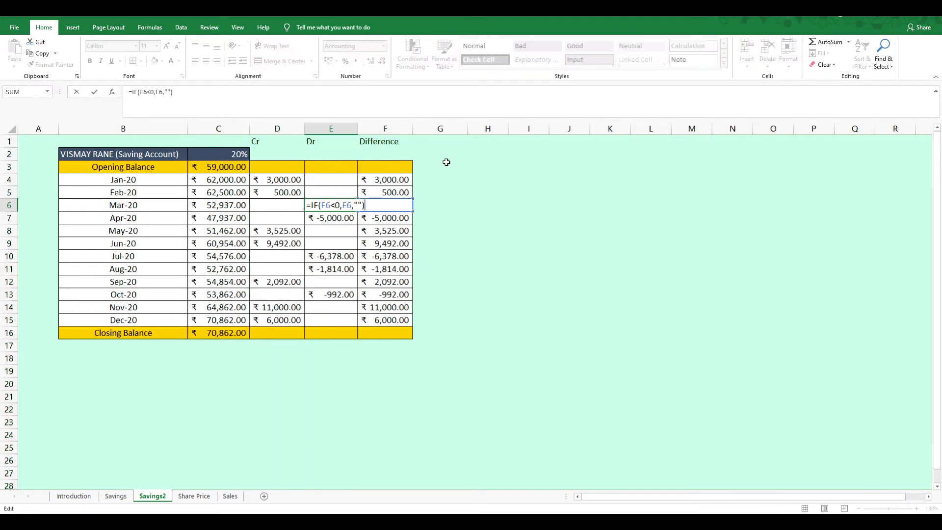
pyautogui.hotkey('ctrl', 'space')
pyautogui.press('Left')
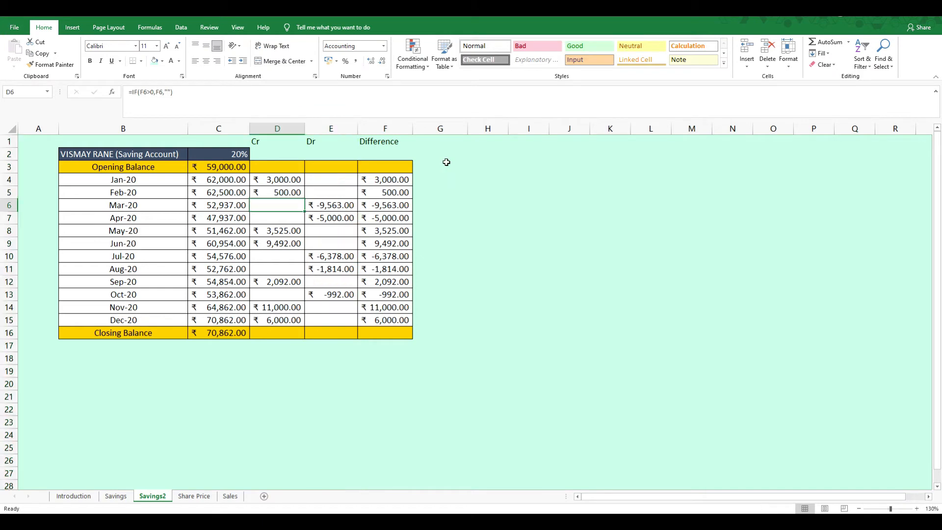
pyautogui.hotkey('ctrl', 'space')
pyautogui.press('Up')
pyautogui.press('Down')
pyautogui.press('Right')
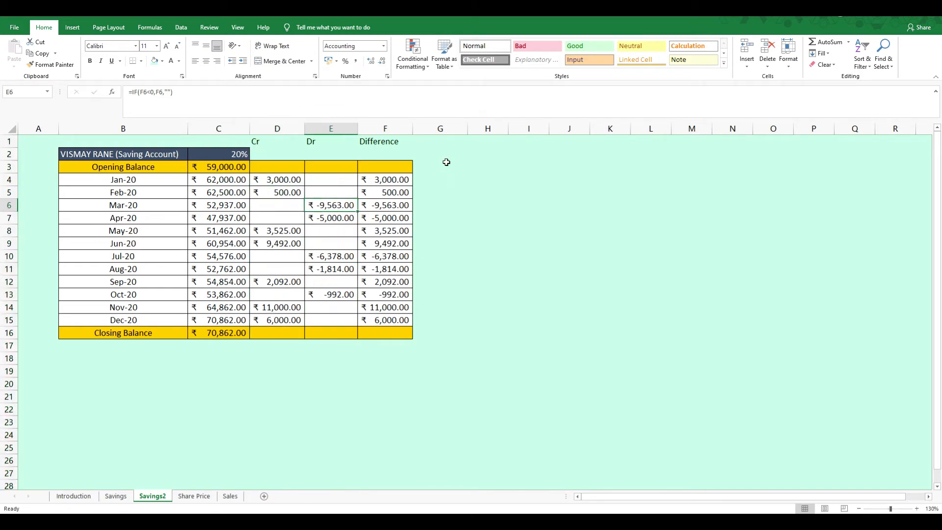
pyautogui.press('F2')
pyautogui.press('Escape')
pyautogui.press('Left')
pyautogui.press('Down')
pyautogui.press('Right')
# Change January's debit formula in E4 to =IF(F4<0,-F4,"") so that debits are returned as positive amounts
pyautogui.press('Up')
pyautogui.press('Up')
pyautogui.press('Up')
pyautogui.press('F2')
pyautogui.press('Left')
pyautogui.press('Left')
pyautogui.press('Left')
pyautogui.press('Left')
pyautogui.press('Left')
pyautogui.press('Left')
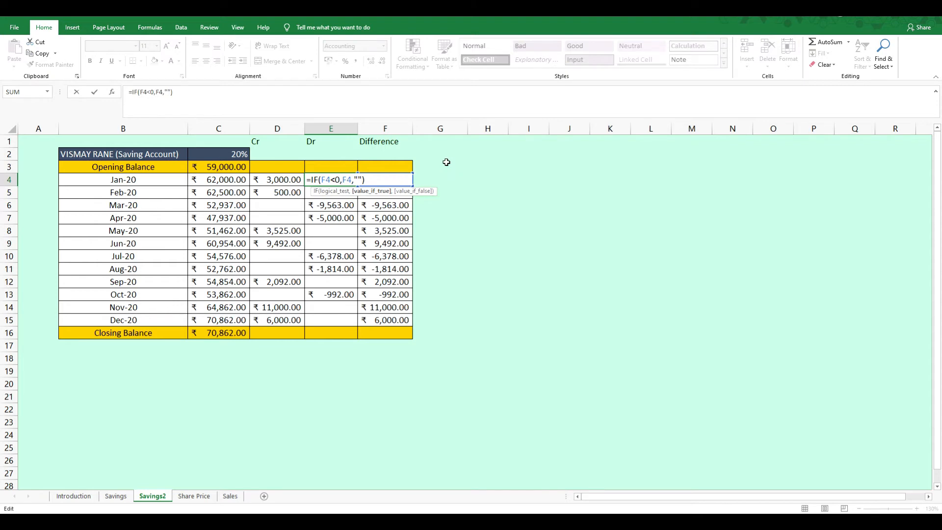
pyautogui.write('-')
pyautogui.press('Return')
# Copy the revised debit formula from E4 down through E15
pyautogui.press('Up')
pyautogui.hotkey('ctrl', 'c')
pyautogui.hotkey('ctrl', 'shift', 'Down')
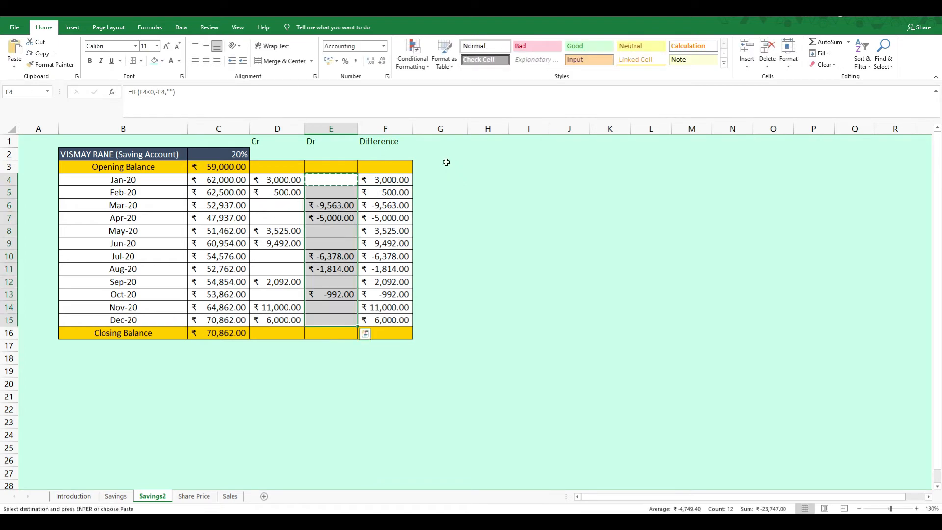
pyautogui.hotkey('ctrl', 'v')
pyautogui.press('Escape')
# Examine the monthly values in the Cr, Dr and Difference columns
pyautogui.press('Up')
pyautogui.press('Down')
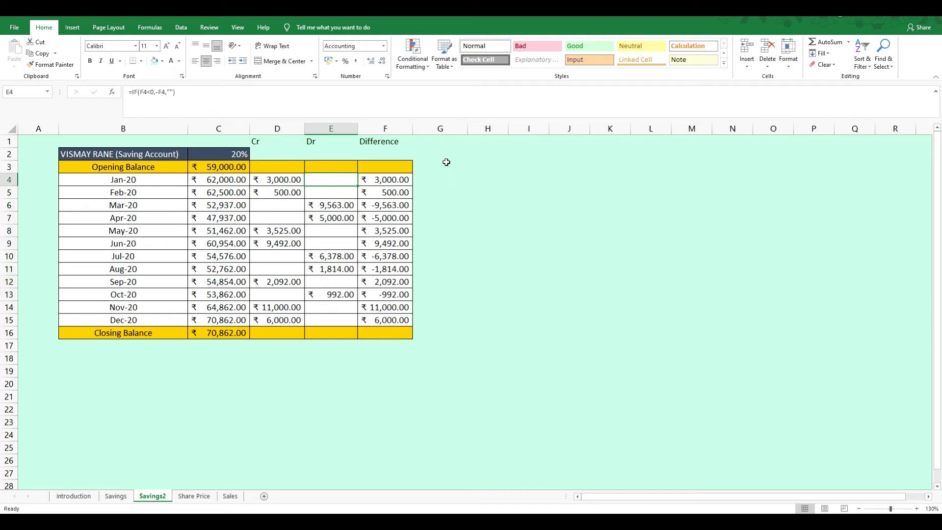
pyautogui.press('Left')
pyautogui.press('Up')
pyautogui.hotkey('ctrl', 'shift', 'Down')
pyautogui.hotkey('ctrl', 'shift', 'Down')
pyautogui.hotkey('ctrl', 'shift', 'Down')
pyautogui.press('Right')
pyautogui.hotkey('ctrl', 'shift', 'Down')
pyautogui.hotkey('ctrl', 'shift', 'Down')
pyautogui.press('Right')
pyautogui.press('Down')
pyautogui.hotkey('ctrl', 'space')
# Insert a 2-D stacked column chart from the table range B3:F16
pyautogui.press('Left')
pyautogui.press('Left')
pyautogui.press('Up')
pyautogui.press('Left')
pyautogui.press('Left')
pyautogui.hotkey('shift', 'Right')
pyautogui.hotkey('shift', 'Right')
pyautogui.hotkey('shift', 'Right')
pyautogui.hotkey('shift', 'Right')
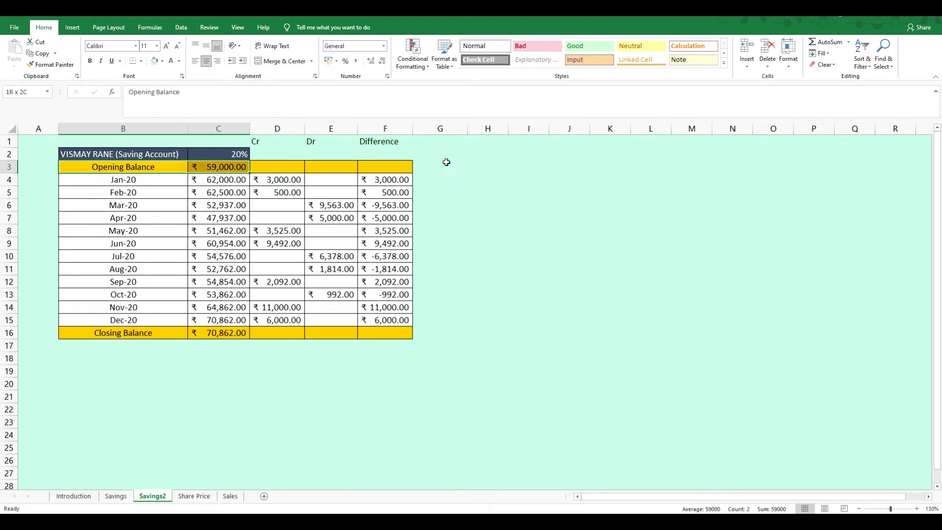
pyautogui.hotkey('ctrl', 'shift', 'Down')
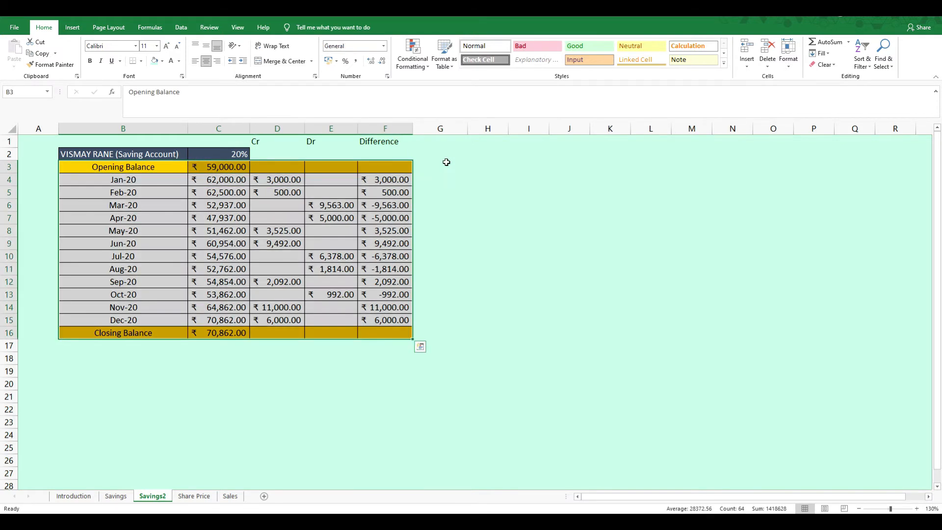
pyautogui.click(72, 28)
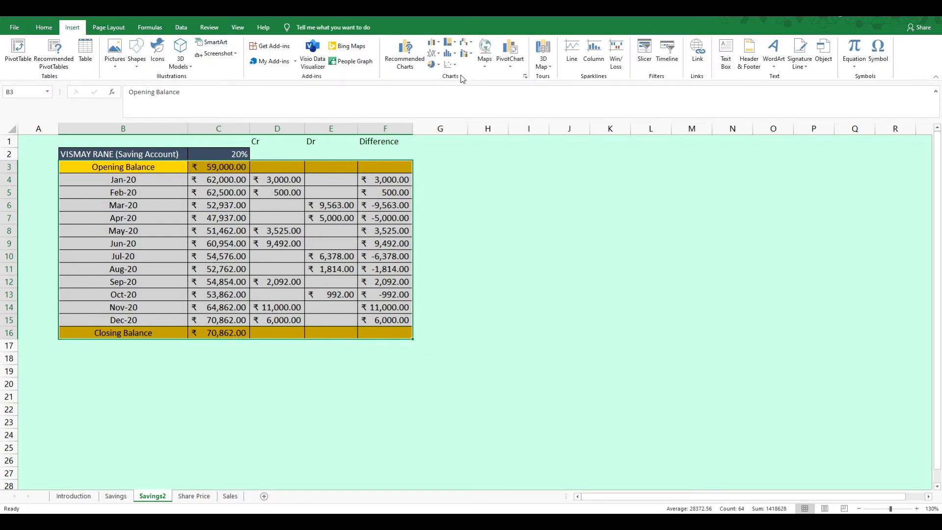
pyautogui.click(439, 43)
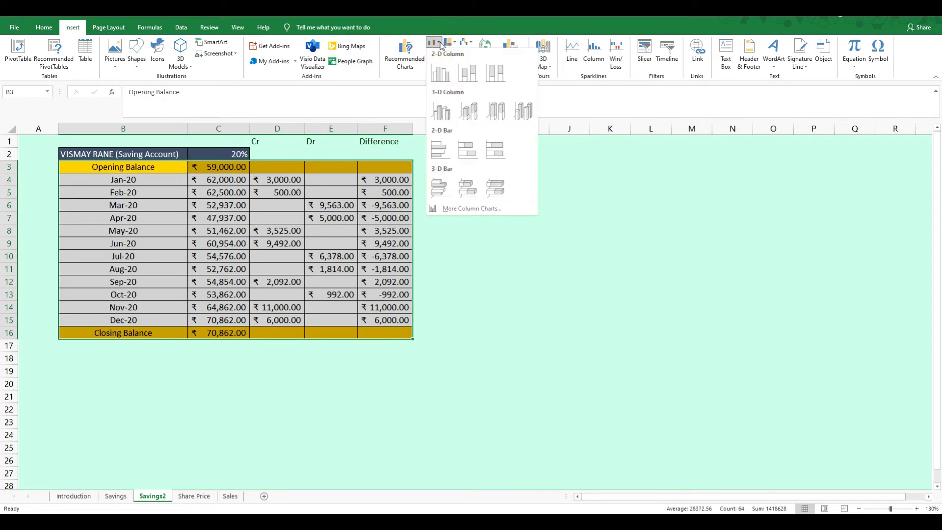
pyautogui.click(474, 77)
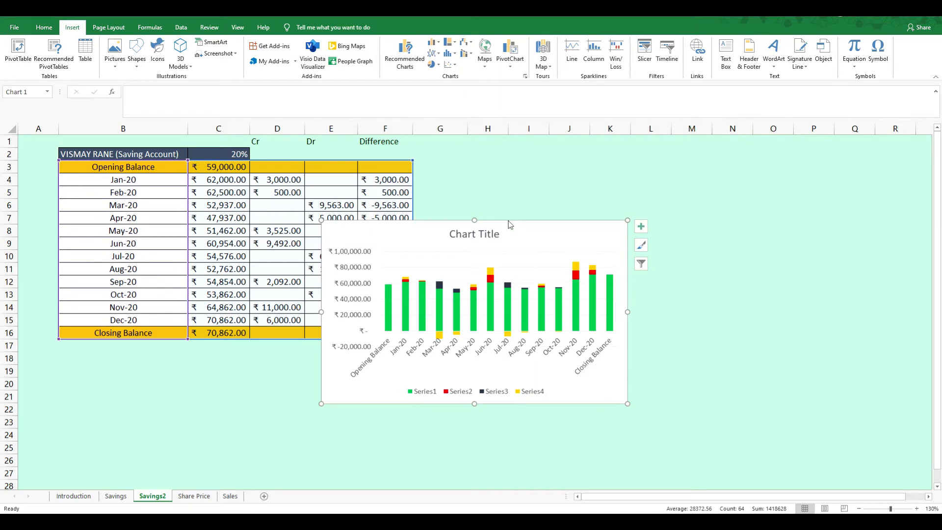
# Place the chart beside the table, enlarged to span about G3:Q24, and shrink its source range to B3:E16 to exclude Difference
pyautogui.moveTo(514, 222); pyautogui.dragTo(617, 159)
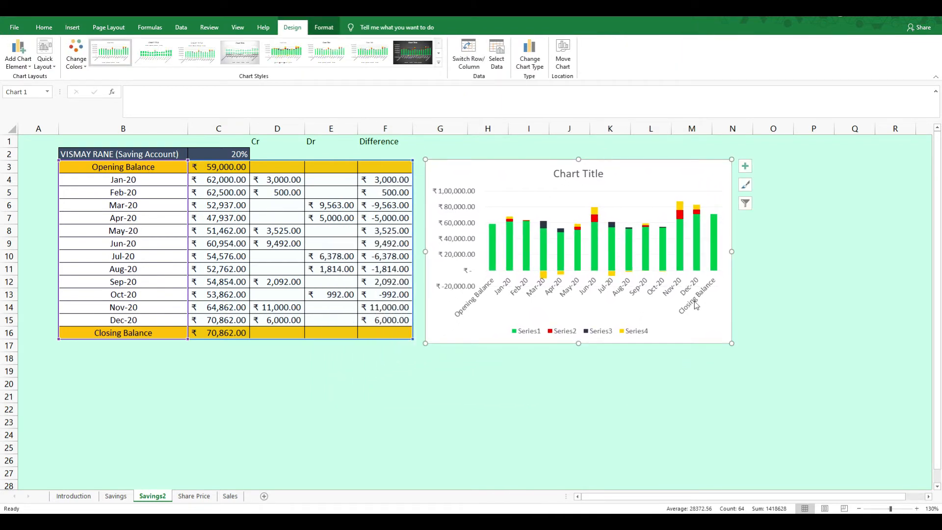
pyautogui.moveTo(732, 343); pyautogui.dragTo(888, 438)
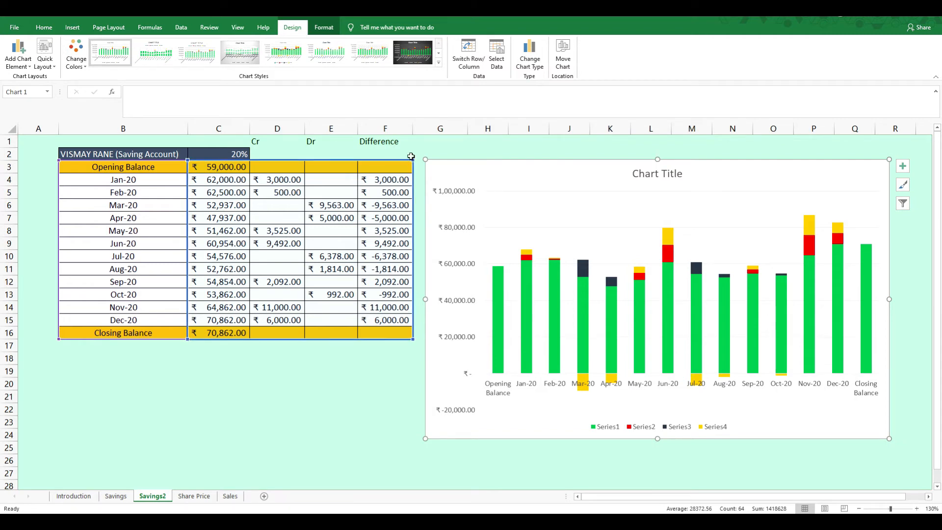
pyautogui.moveTo(389, 160); pyautogui.dragTo(366, 162)
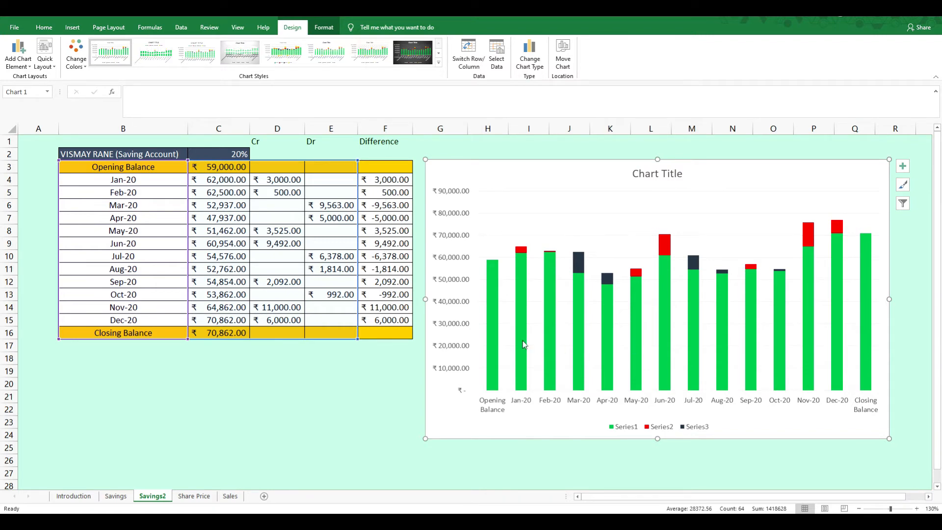
# Fill the Opening Balance and Closing Balance columns of the chart with a dark navy shade
pyautogui.click(493, 327)
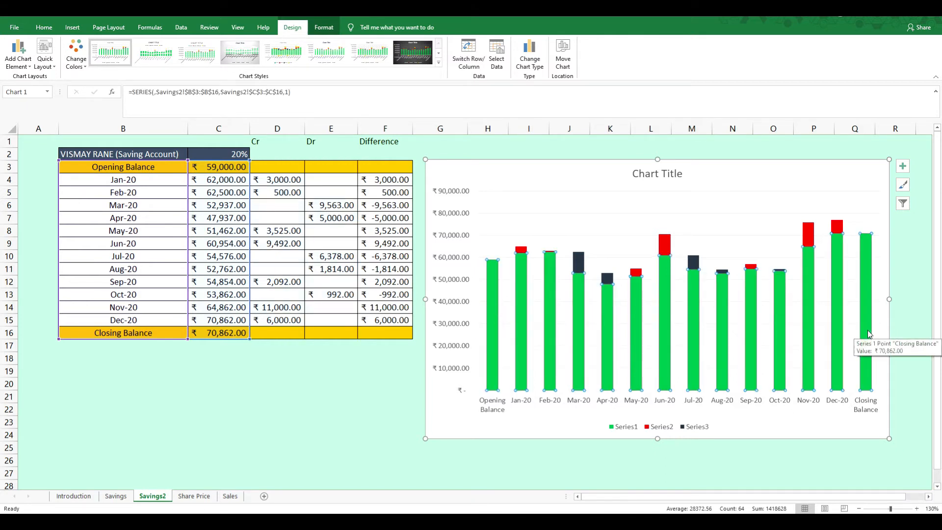
pyautogui.click(493, 317)
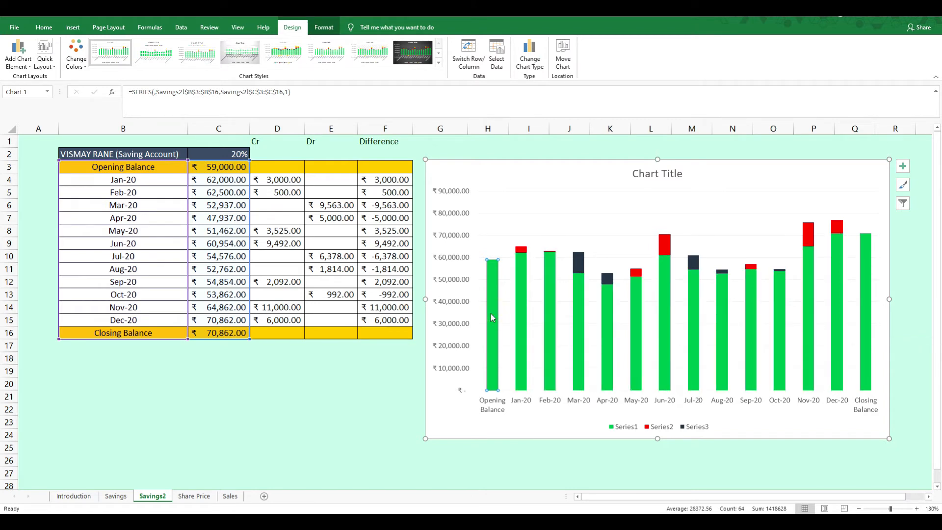
pyautogui.click(46, 26)
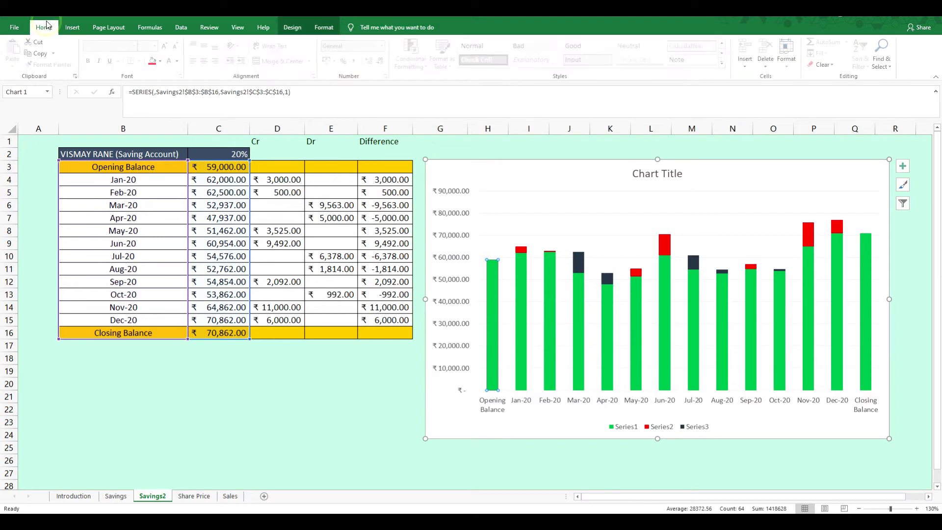
pyautogui.click(161, 61)
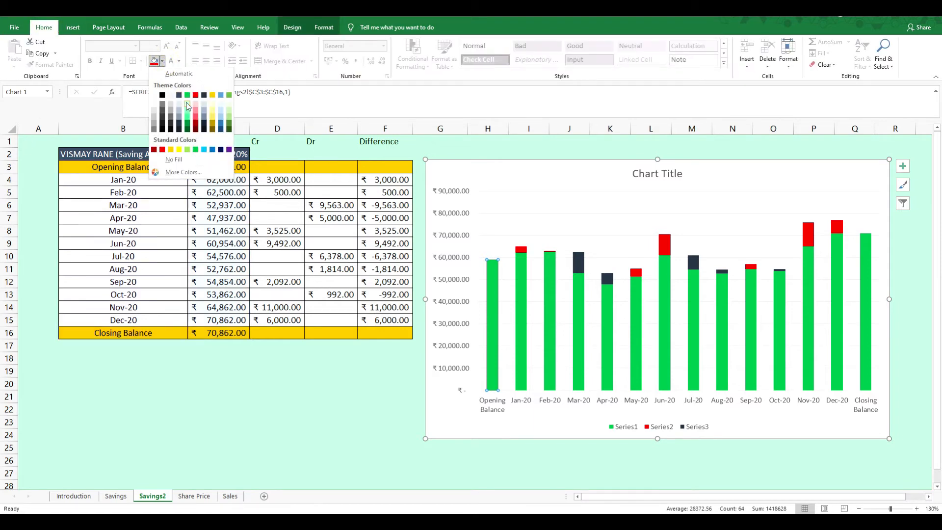
pyautogui.click(204, 124)
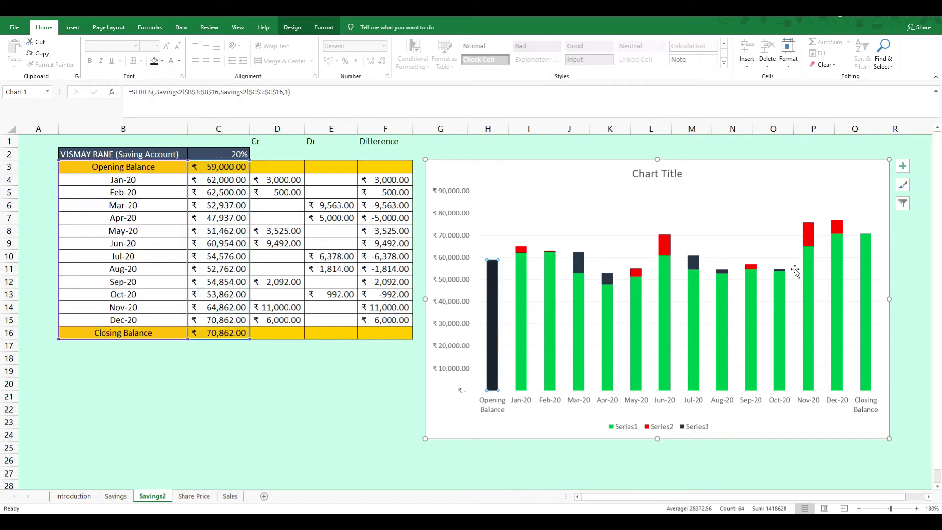
pyautogui.click(865, 289)
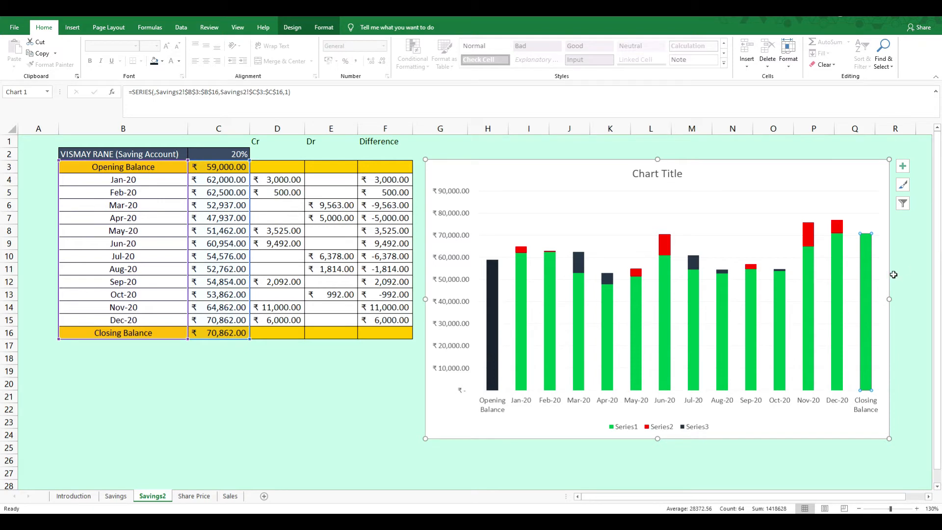
pyautogui.click(865, 290)
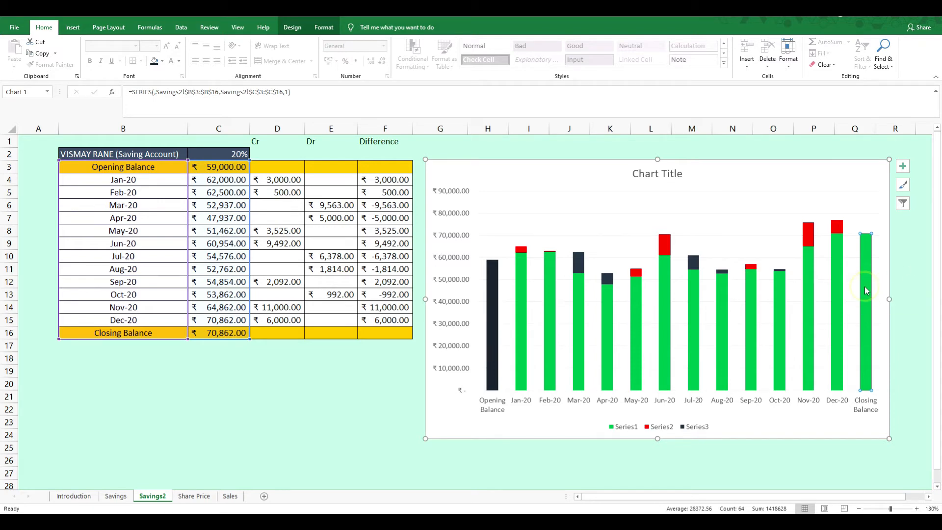
pyautogui.click(154, 60)
# Set the whole running-balance series in the chart to No Fill
pyautogui.click(520, 305)
pyautogui.click(551, 343)
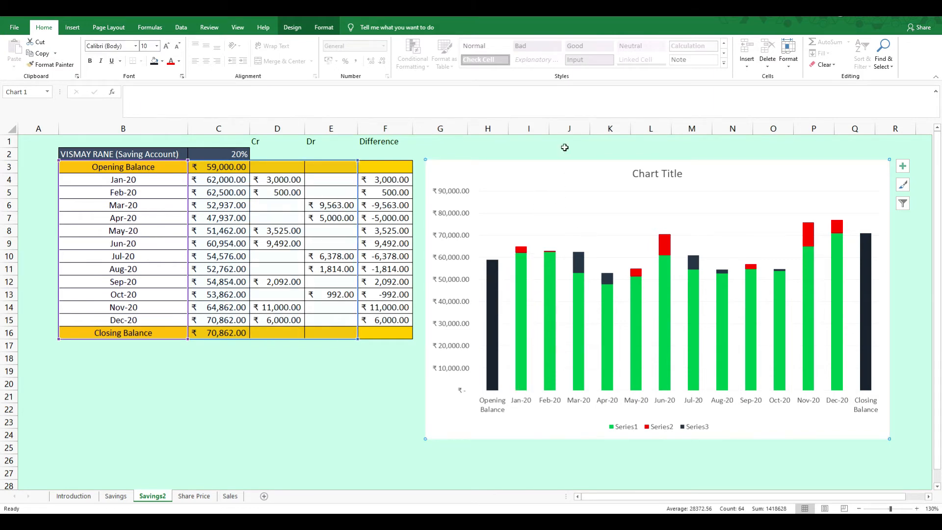
pyautogui.click(520, 318)
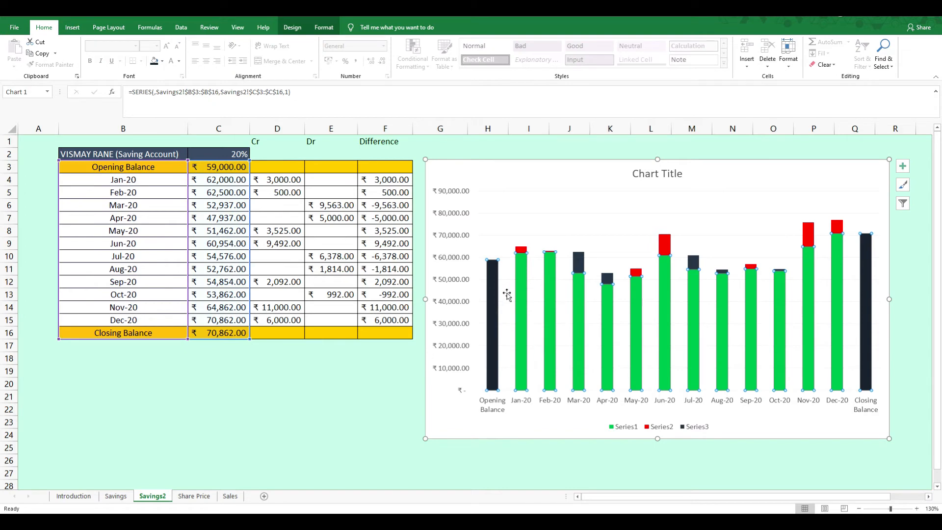
pyautogui.moveTo(489, 316)
pyautogui.click(489, 316)
pyautogui.doubleClick(494, 296)
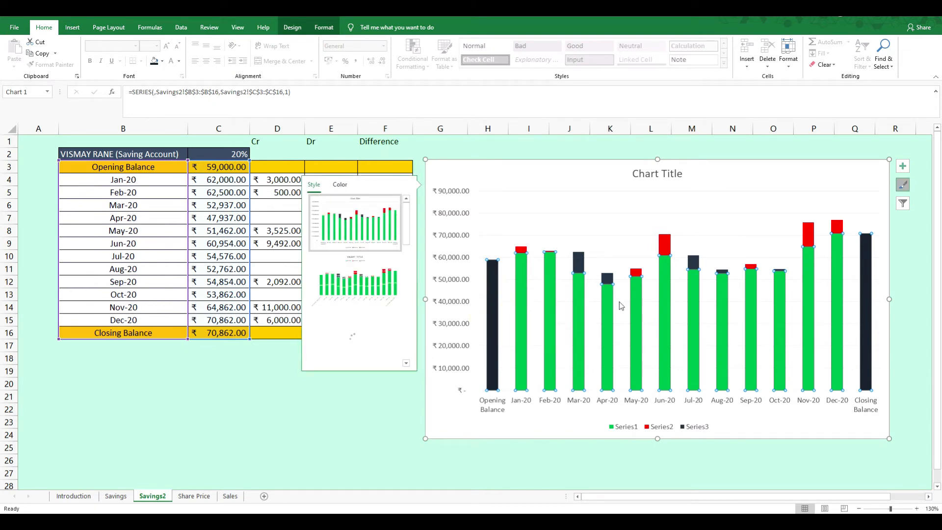
pyautogui.click(493, 320)
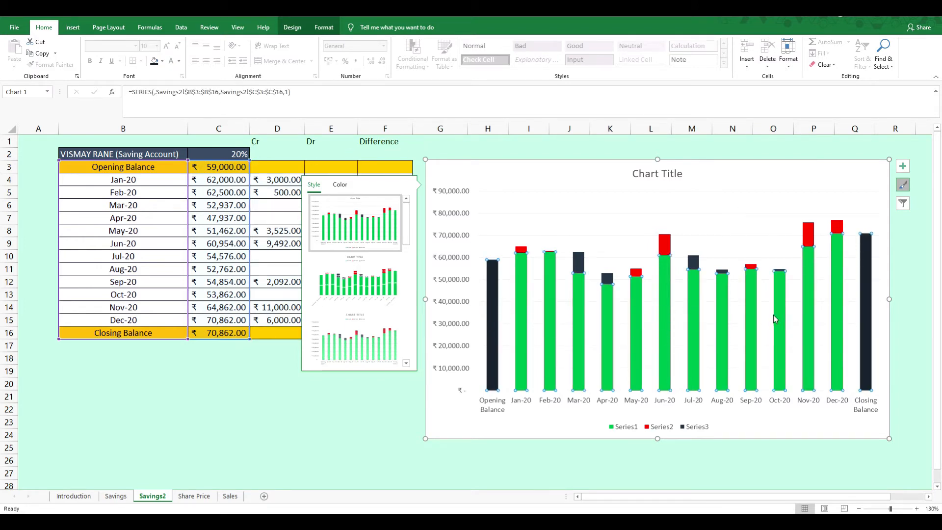
pyautogui.click(162, 61)
pyautogui.click(195, 162)
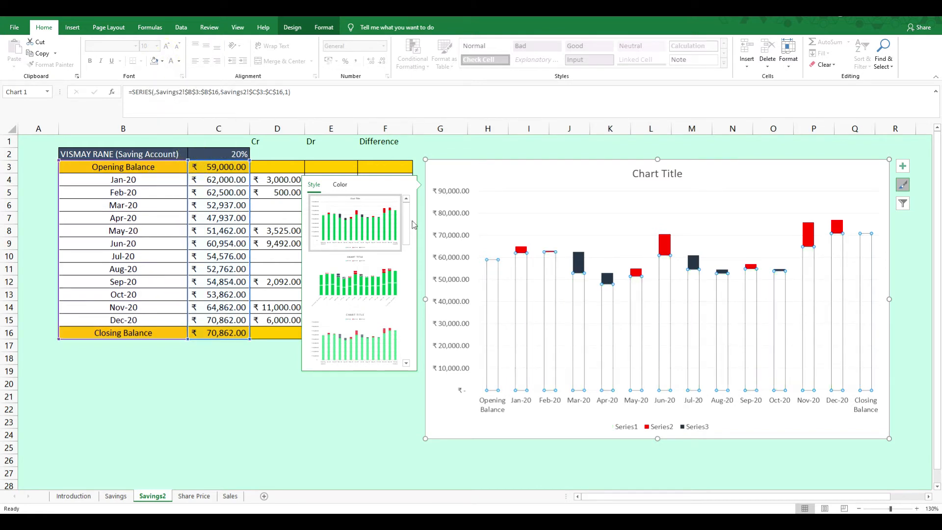
# Fill only the Opening Balance and Closing Balance columns of the chart with the dark navy shade
pyautogui.click(541, 182)
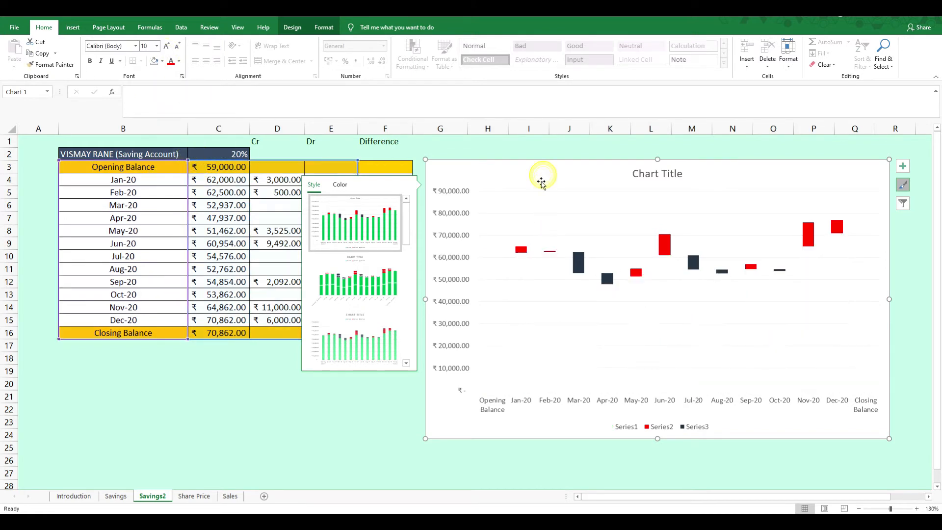
pyautogui.click(489, 288)
pyautogui.click(491, 291)
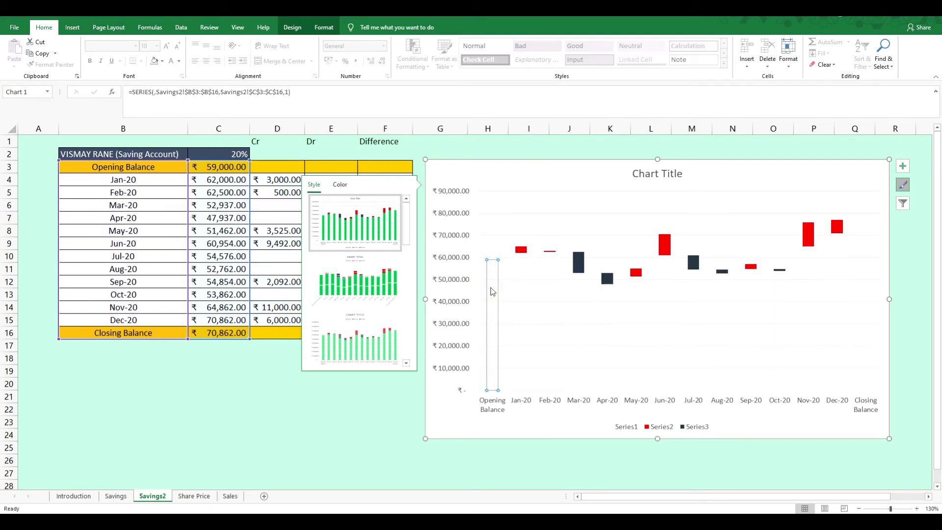
pyautogui.click(162, 61)
pyautogui.click(205, 126)
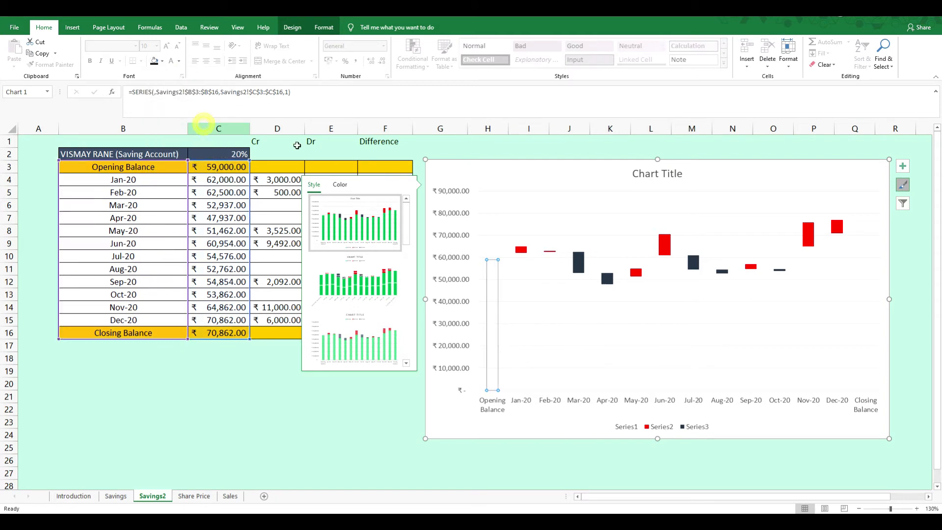
pyautogui.click(855, 289)
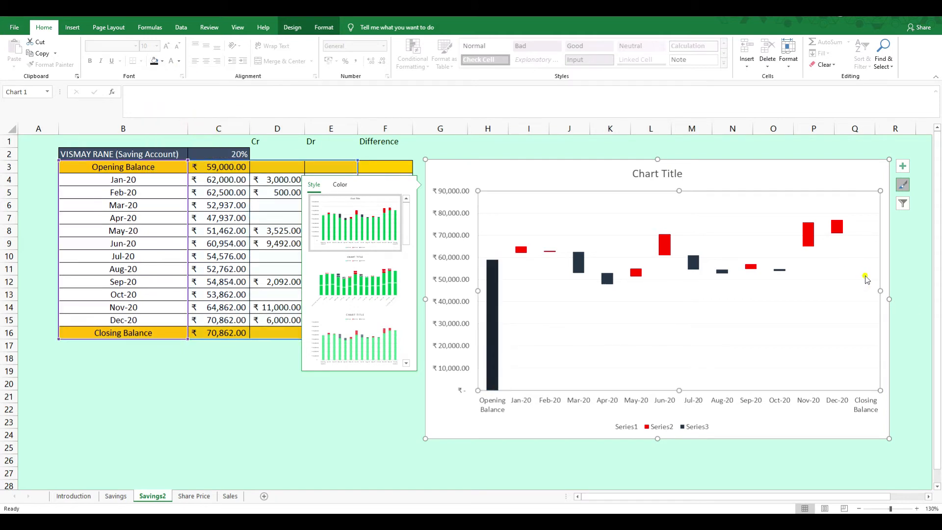
pyautogui.click(865, 280)
pyautogui.click(865, 279)
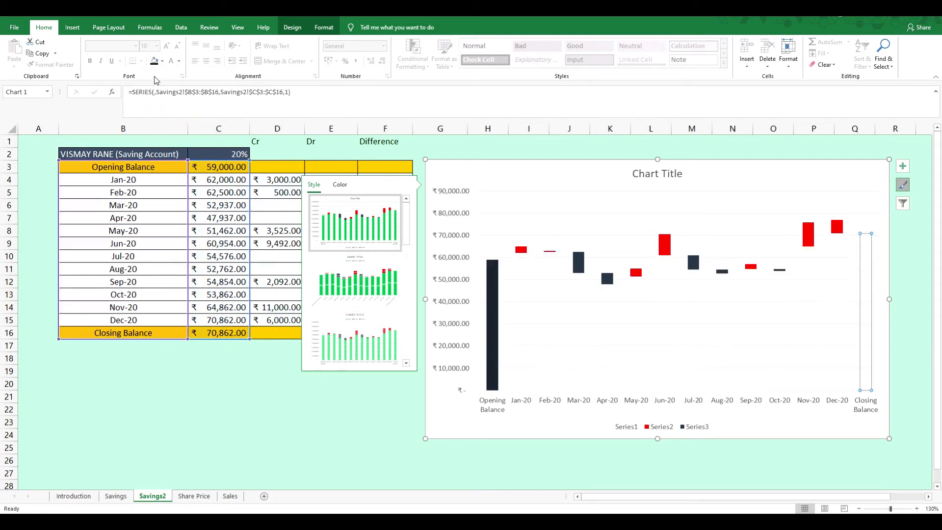
pyautogui.click(154, 61)
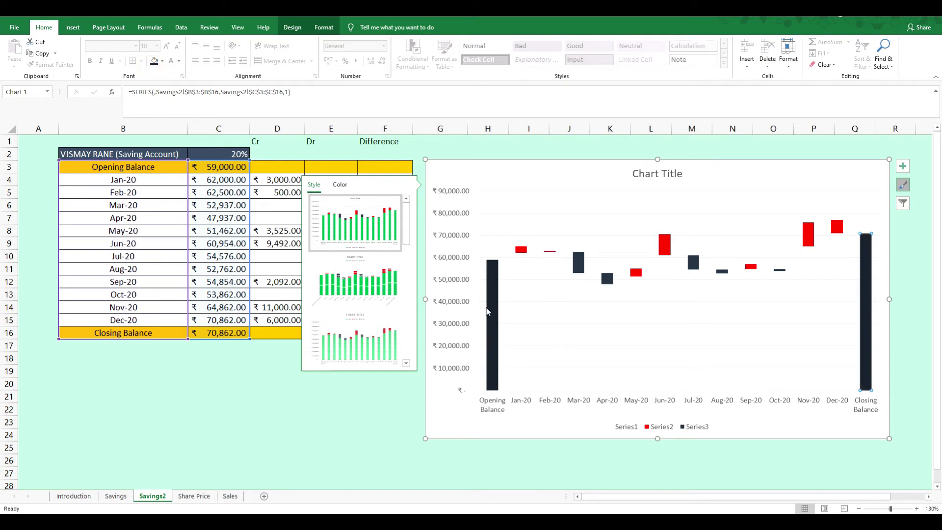
pyautogui.click(773, 424)
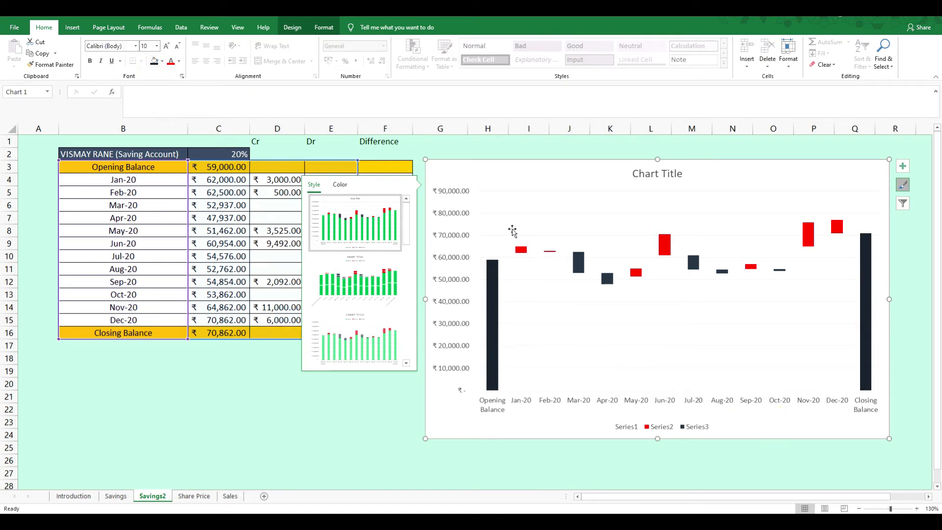
# Fill the Cr series with green and the Dr series with red, following the waterfall chart on the Savings sheet
pyautogui.moveTo(523, 252)
pyautogui.moveTo(581, 264)
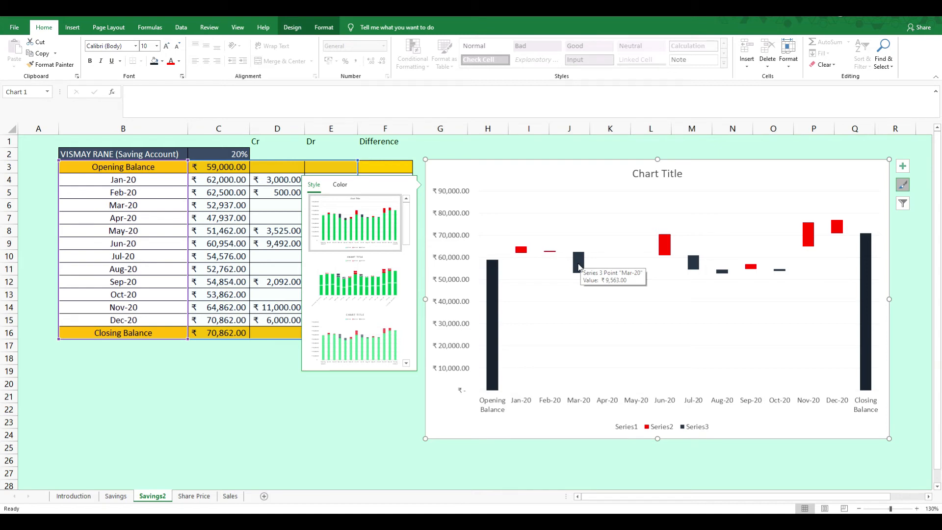
pyautogui.click(122, 498)
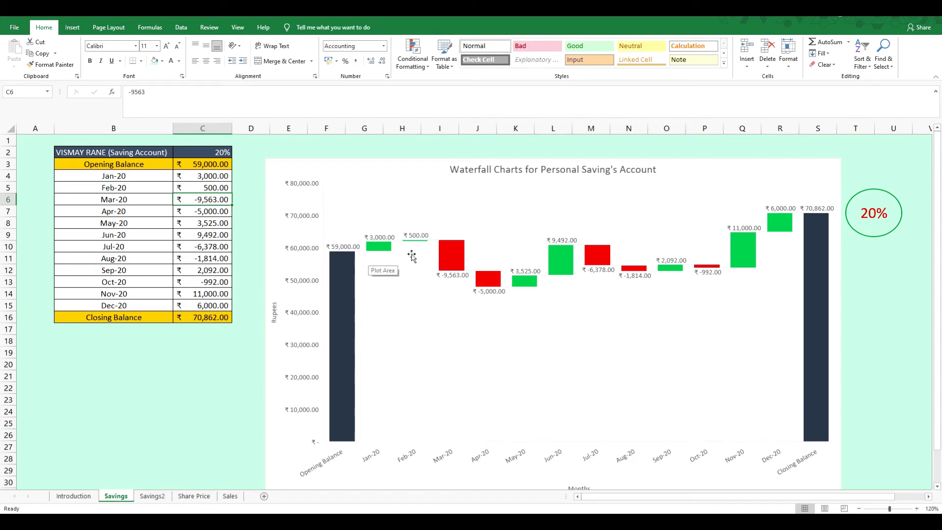
pyautogui.click(153, 496)
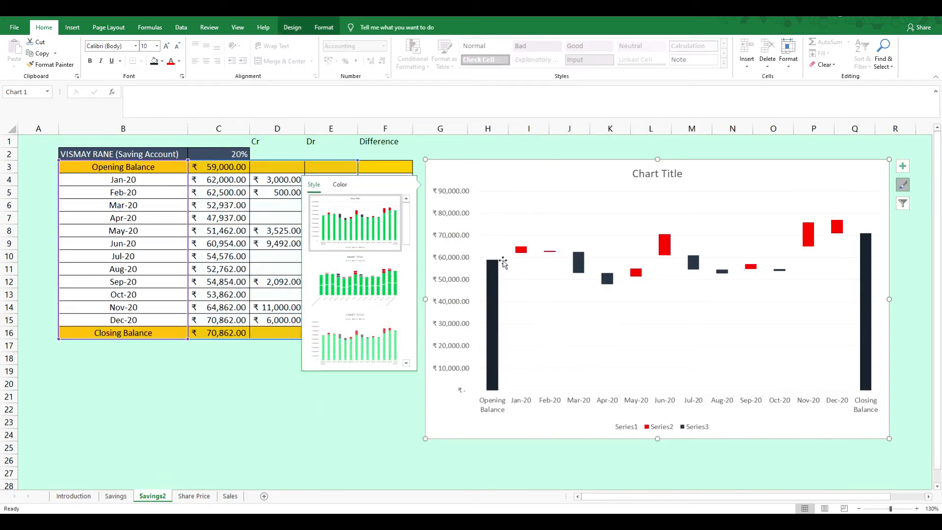
pyautogui.click(522, 250)
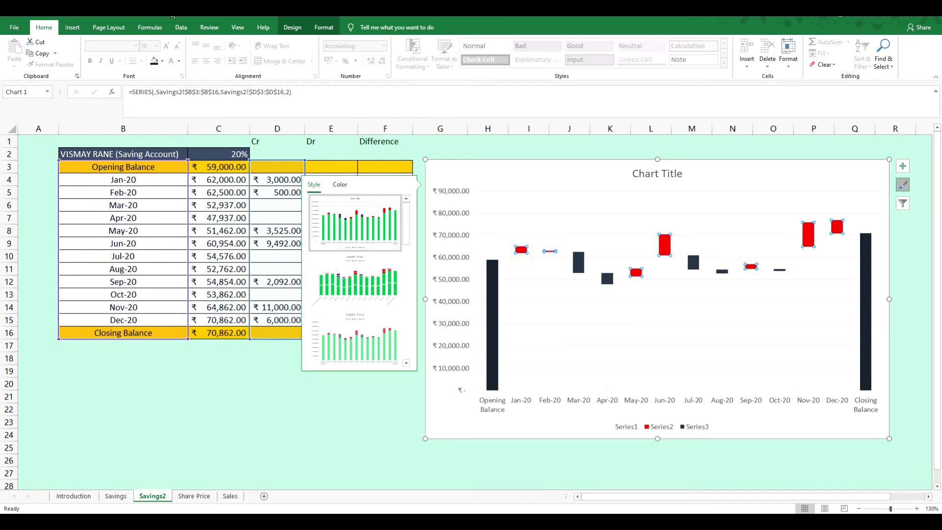
pyautogui.click(162, 61)
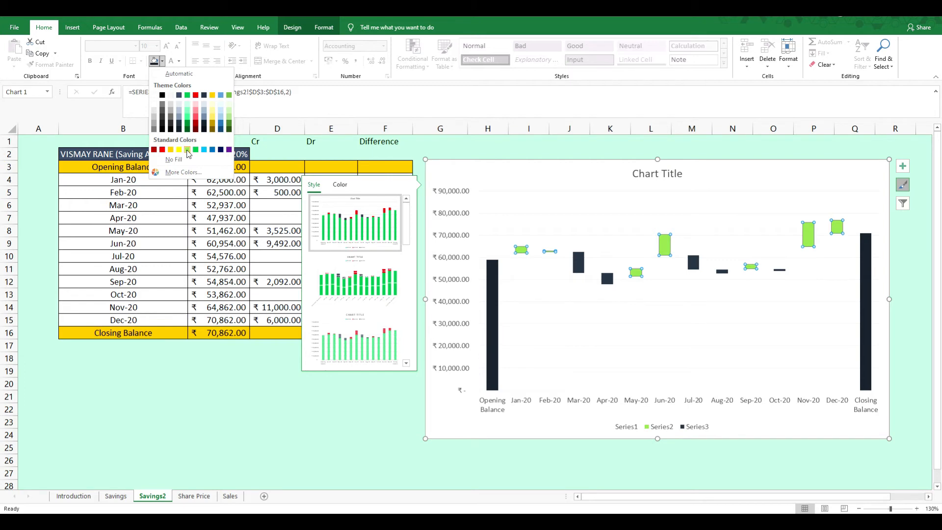
pyautogui.click(187, 96)
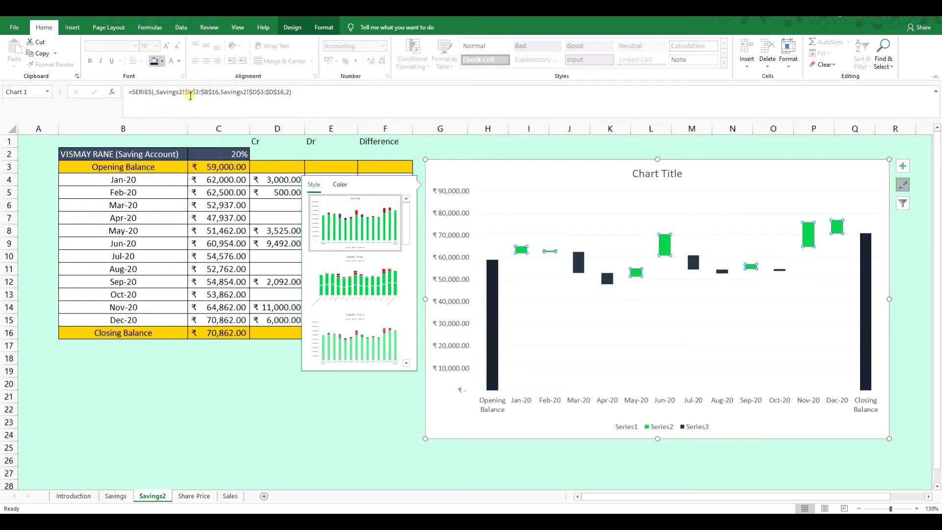
pyautogui.click(578, 263)
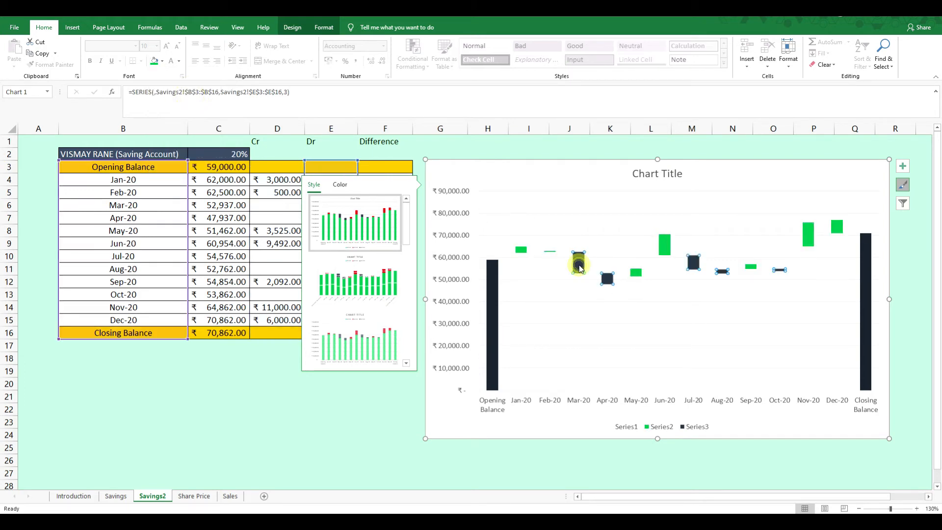
pyautogui.click(162, 61)
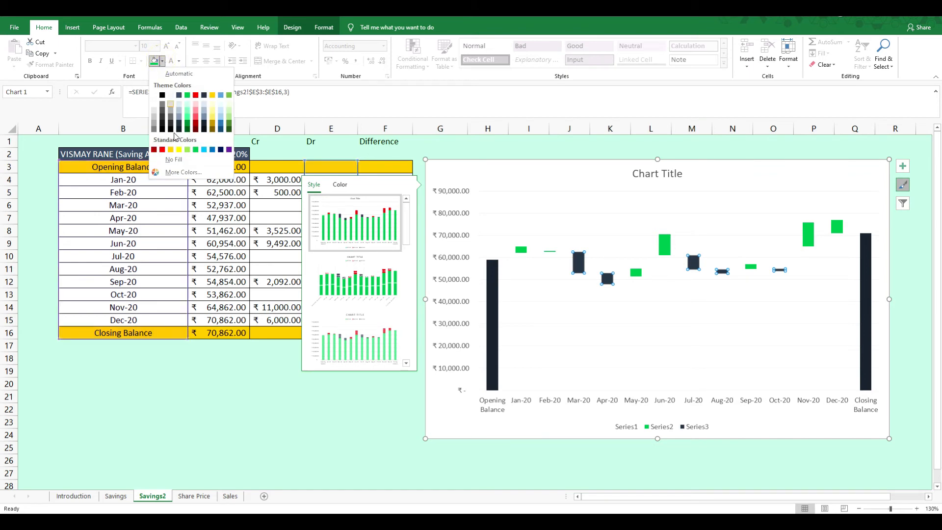
pyautogui.click(162, 151)
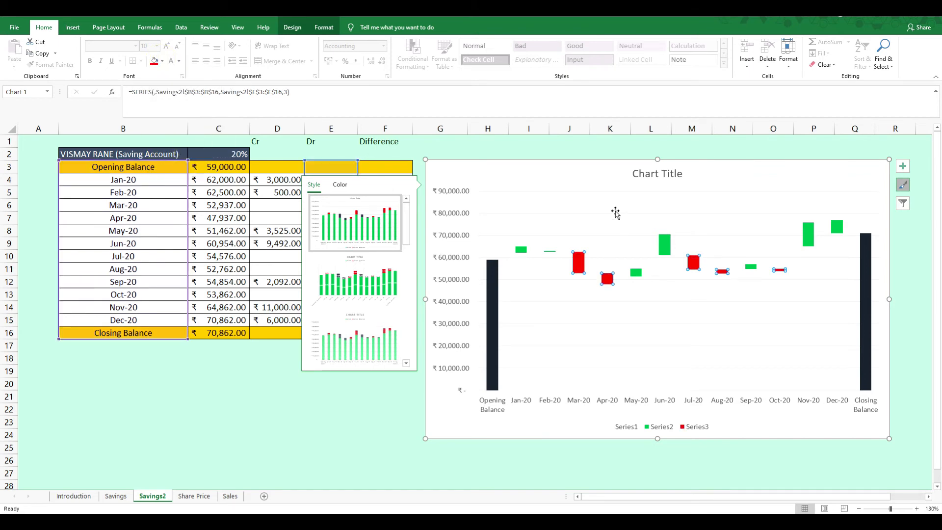
pyautogui.click(729, 174)
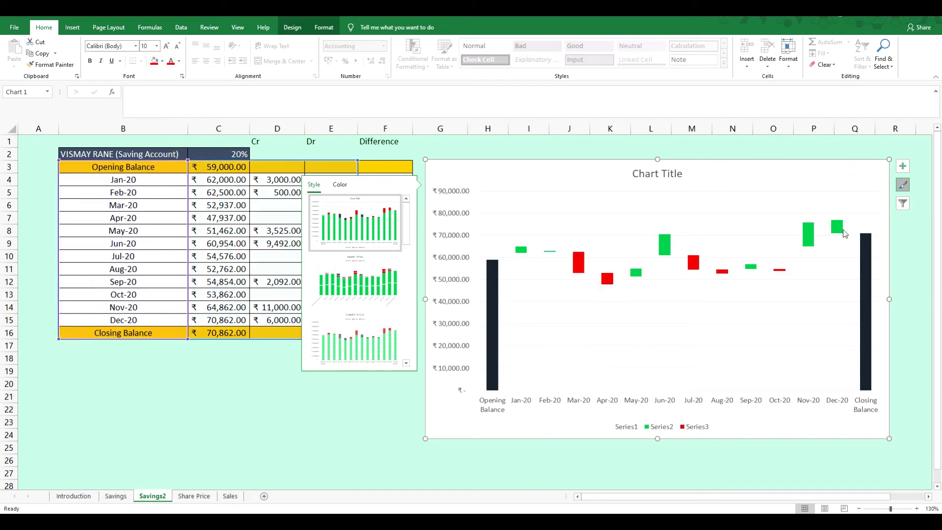
# Reduce the gap width of the chart's data series to 34% and close the series formatting options
pyautogui.click(864, 247)
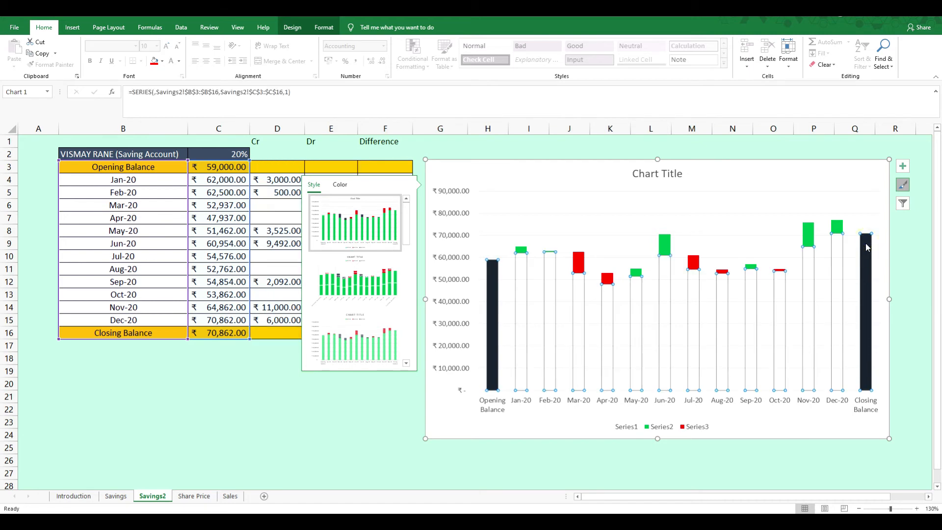
pyautogui.rightClick(865, 246)
pyautogui.click(823, 339)
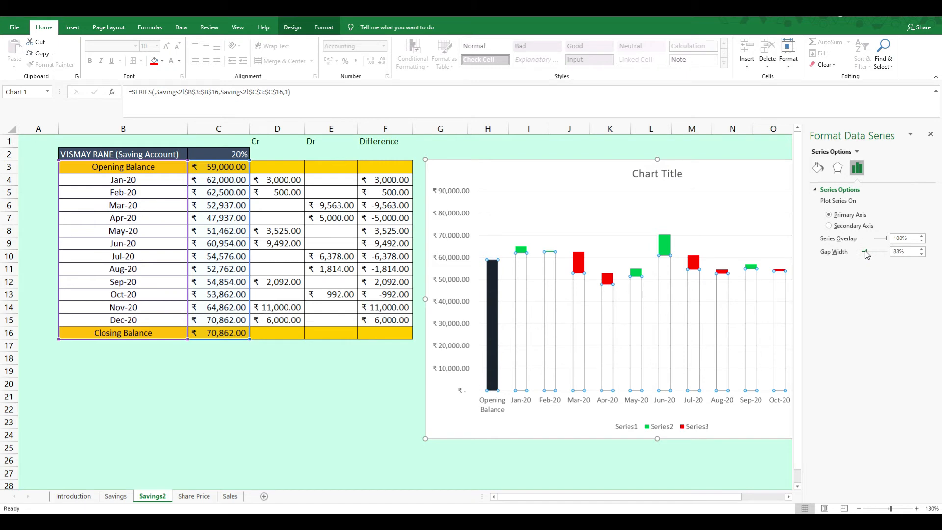
pyautogui.moveTo(864, 251); pyautogui.dragTo(863, 250)
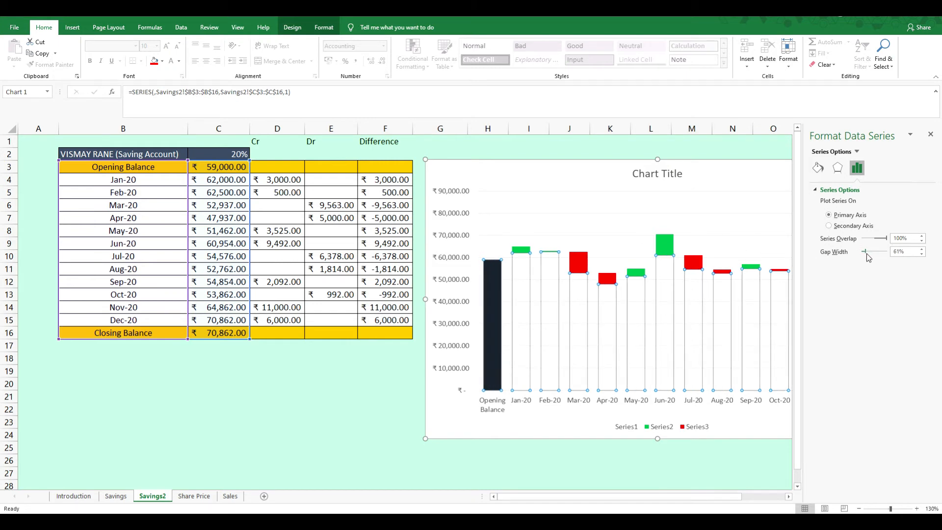
pyautogui.moveTo(864, 251); pyautogui.dragTo(862, 252)
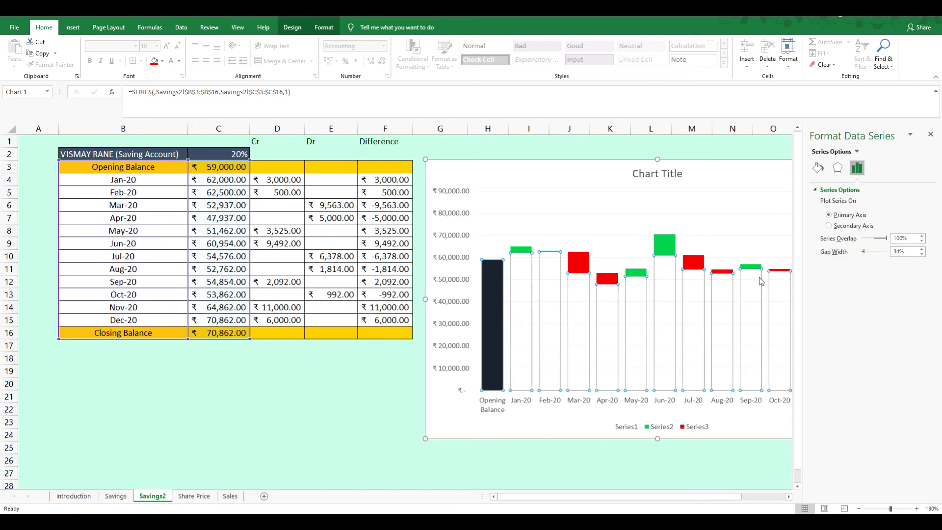
pyautogui.click(930, 134)
pyautogui.click(813, 153)
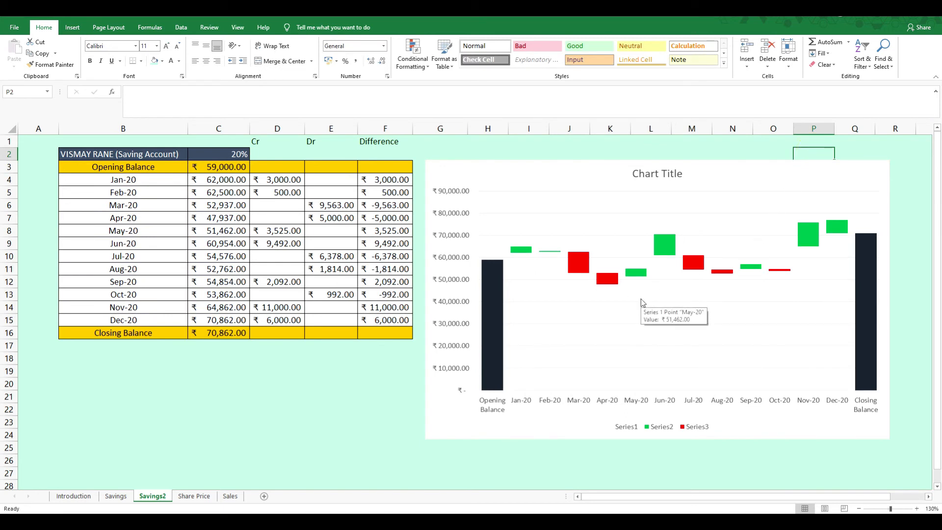
# Change the chart title to "Waterfall Charts for Personal Account"
pyautogui.click(646, 174)
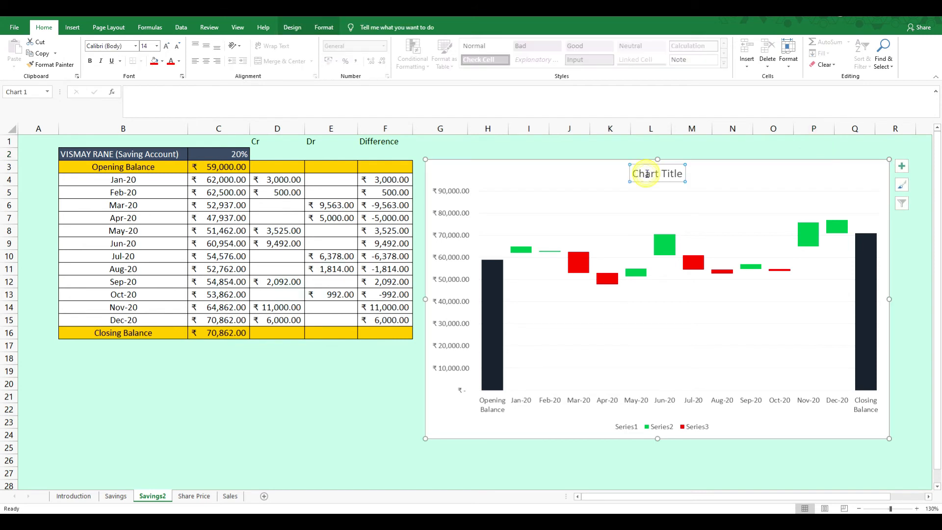
pyautogui.tripleClick(646, 173)
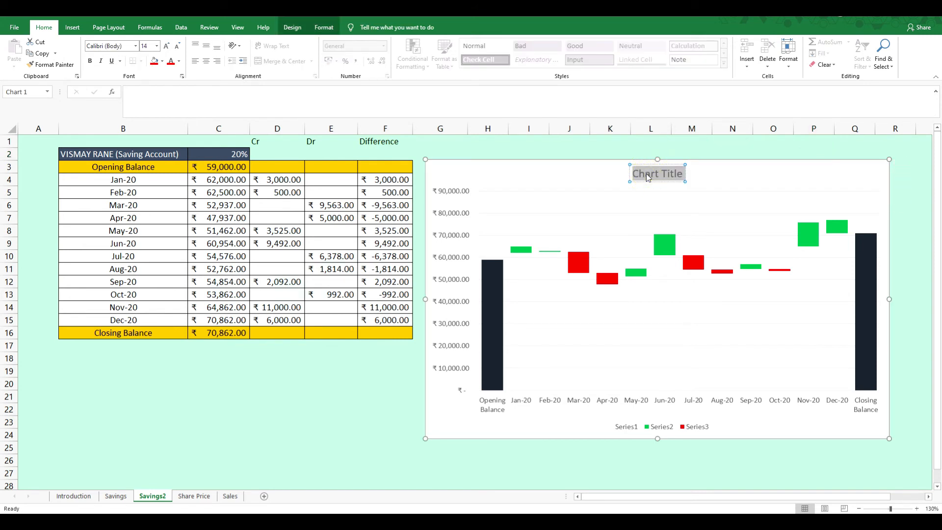
pyautogui.write('wATER')
pyautogui.press('BackSpace')
pyautogui.press('BackSpace')
pyautogui.press('BackSpace')
pyautogui.press('BackSpace')
pyautogui.press('BackSpace')
pyautogui.press('capslock')
pyautogui.write('Water')
pyautogui.write('fall Chart')
pyautogui.write('s for')
pyautogui.write(' Persoanl')
pyautogui.press('BackSpace')
pyautogui.press('BackSpace')
pyautogui.press('BackSpace')
pyautogui.write('nal A')
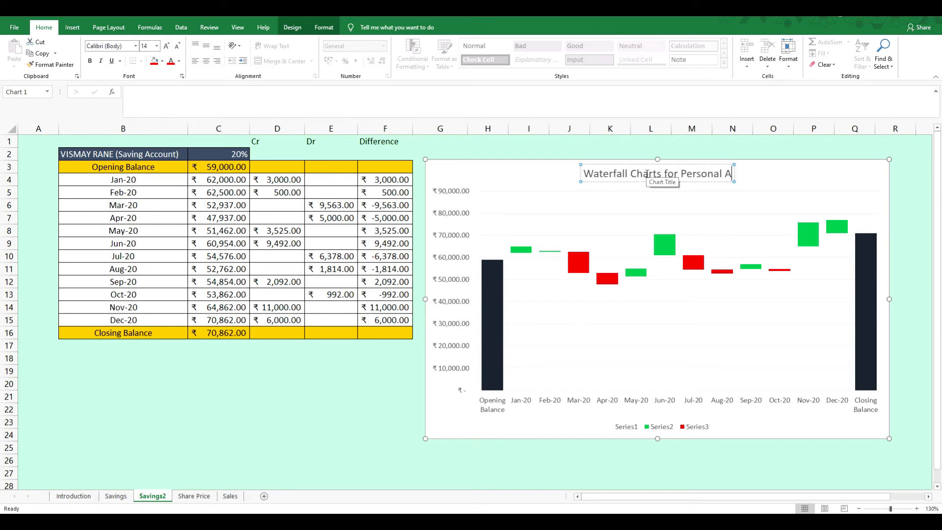
pyautogui.write('ccount')
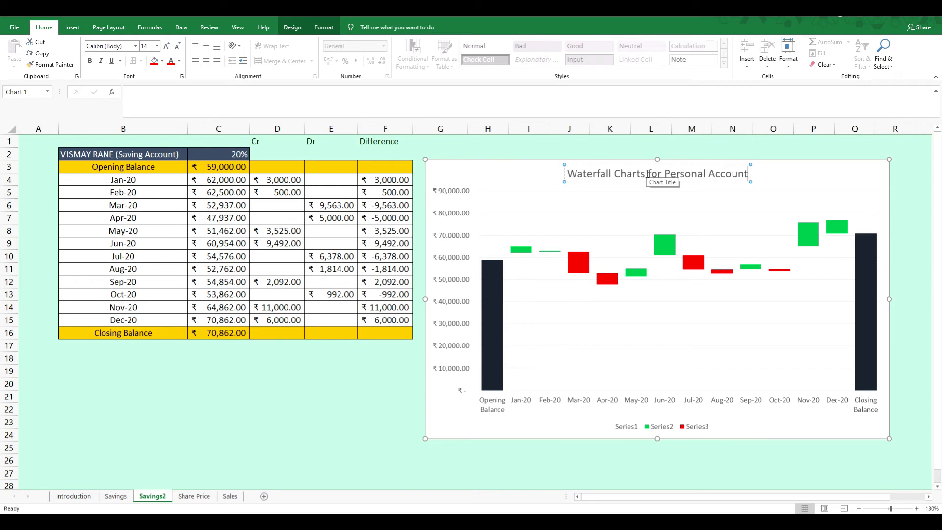
pyautogui.click(553, 418)
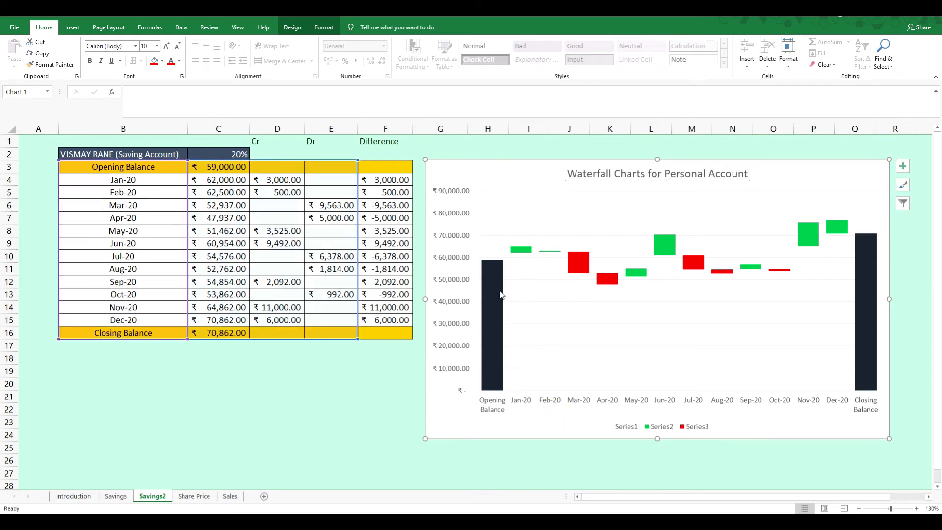
# Add a data label to each of the Opening Balance and Closing Balance columns
pyautogui.click(496, 293)
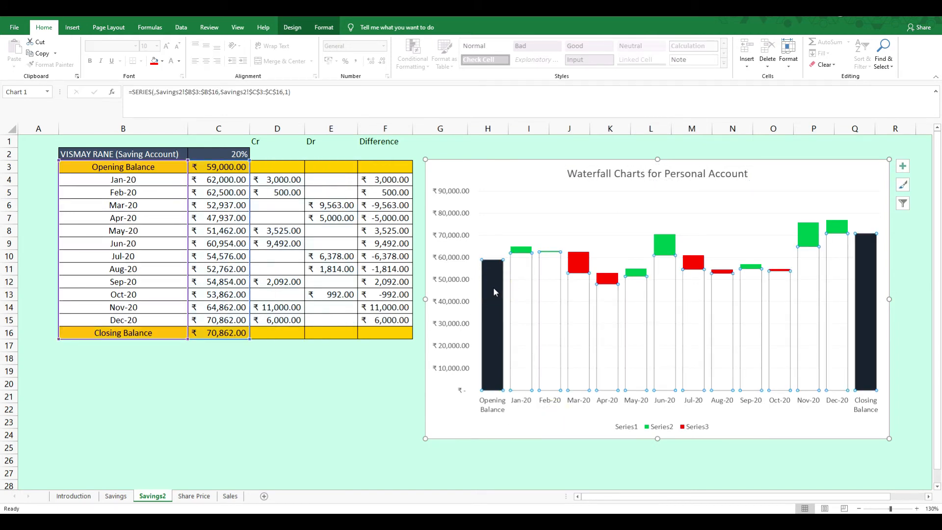
pyautogui.click(489, 275)
pyautogui.rightClick(490, 278)
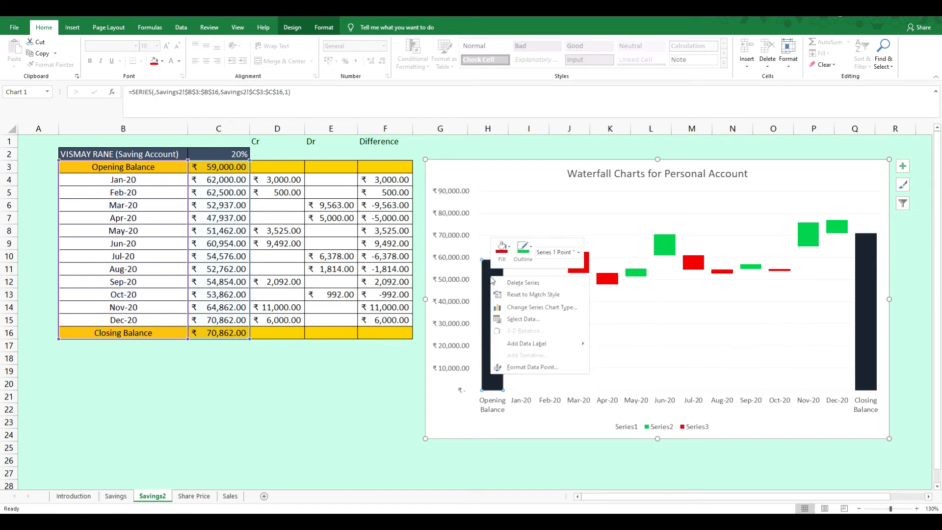
pyautogui.click(530, 343)
pyautogui.moveTo(490, 329); pyautogui.dragTo(485, 253)
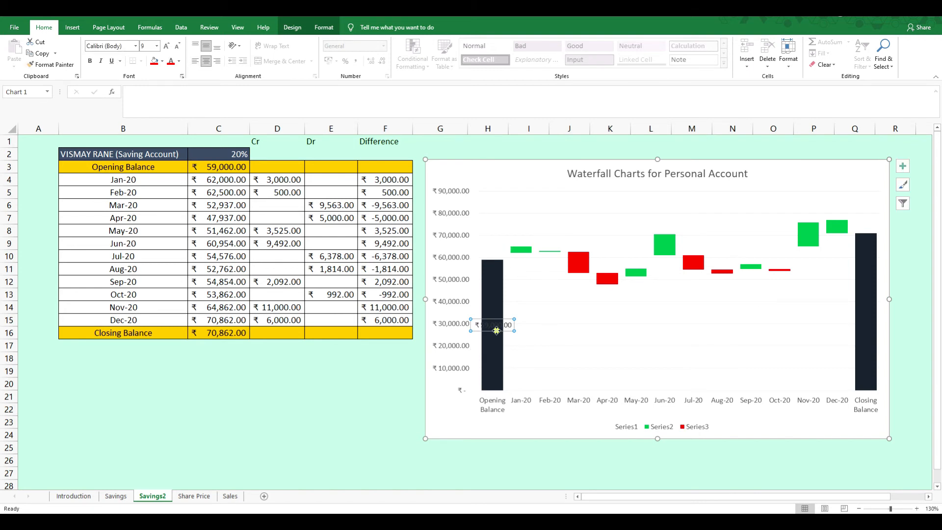
pyautogui.click(864, 306)
pyautogui.click(863, 306)
pyautogui.rightClick(864, 301)
pyautogui.click(798, 373)
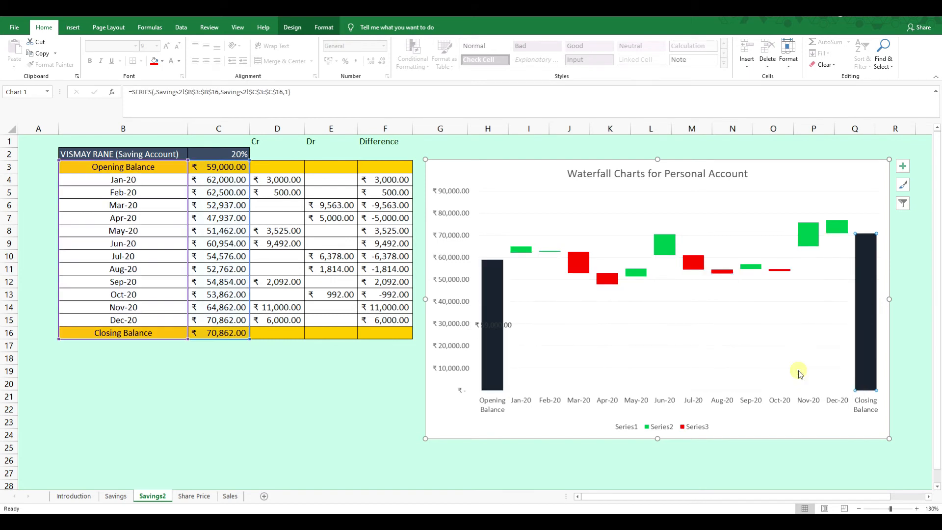
# Add individual data labels to the green Jan-20 and Feb-20 columns
pyautogui.click(521, 250)
pyautogui.click(521, 250)
pyautogui.rightClick(521, 250)
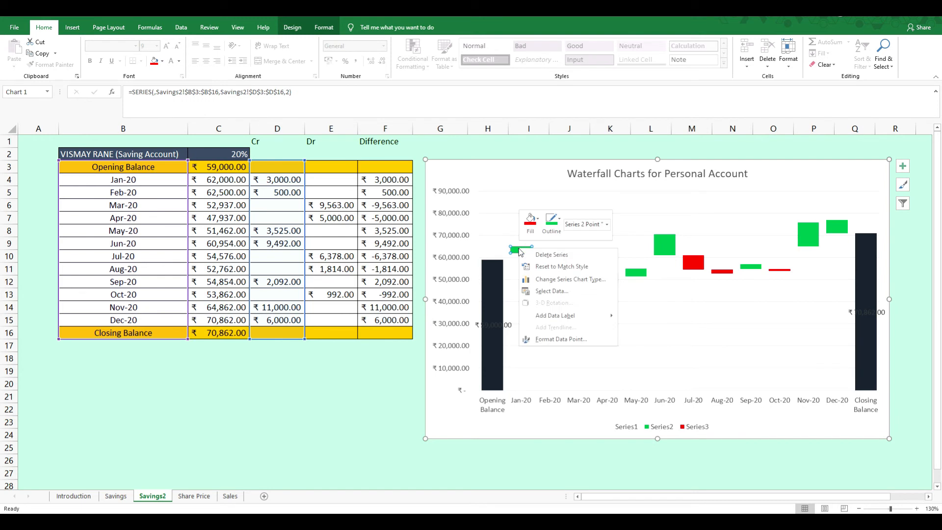
pyautogui.click(550, 317)
pyautogui.click(548, 252)
pyautogui.click(547, 252)
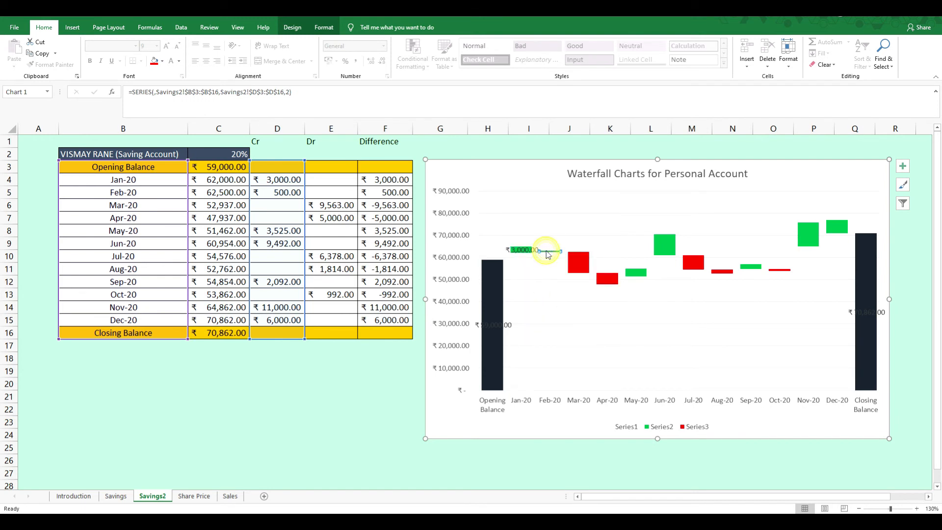
pyautogui.rightClick(548, 252)
pyautogui.click(579, 317)
pyautogui.click(583, 269)
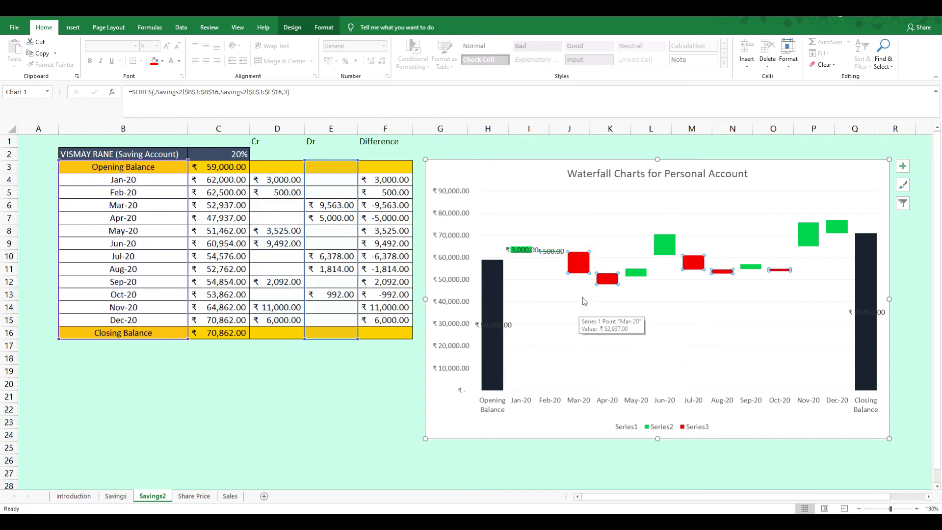
pyautogui.rightClick(578, 265)
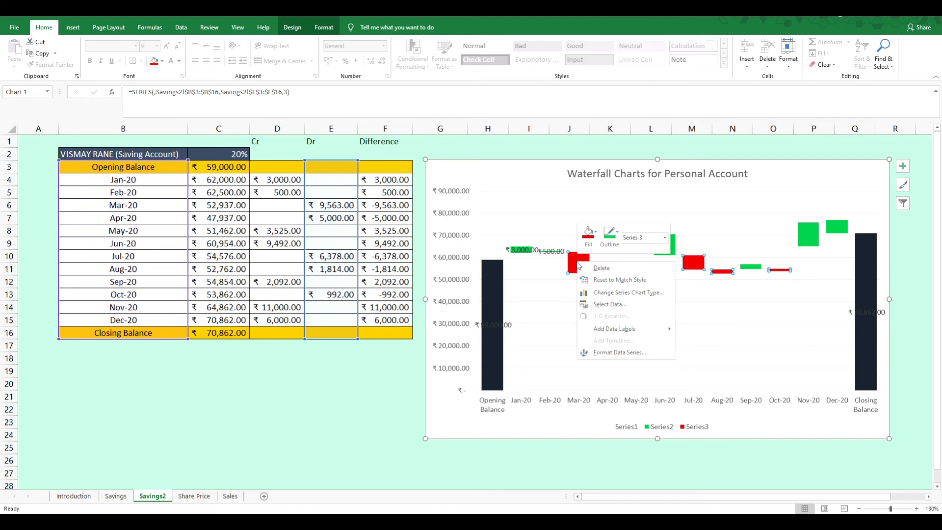
pyautogui.click(614, 328)
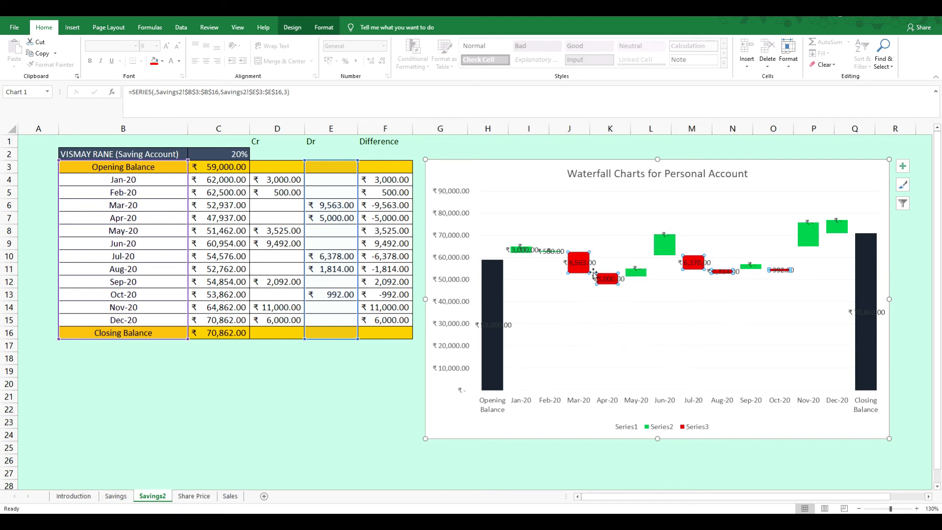
pyautogui.click(635, 268)
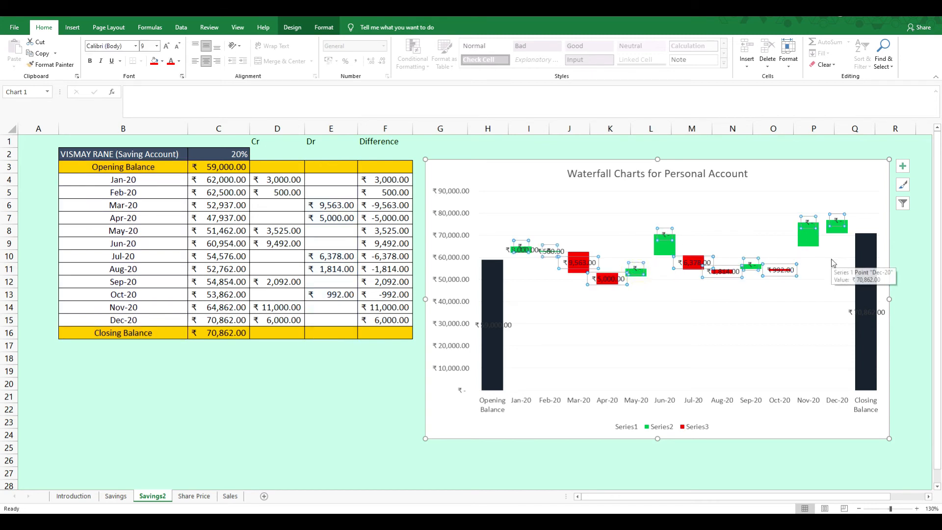
pyautogui.press('Delete')
pyautogui.click(595, 219)
# Add individual data labels to the red Mar-20 and Apr-20 columns of the waterfall chart
pyautogui.click(582, 265)
pyautogui.click(582, 264)
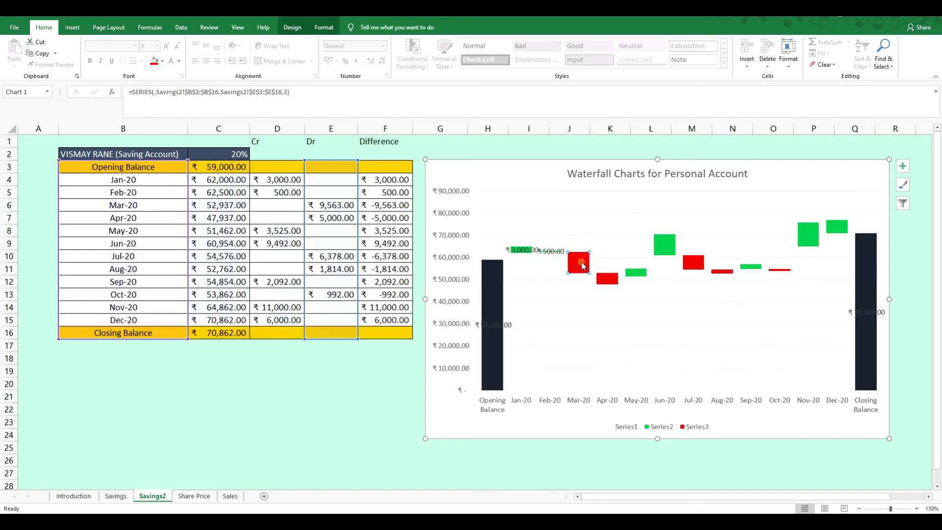
pyautogui.rightClick(581, 264)
pyautogui.click(617, 329)
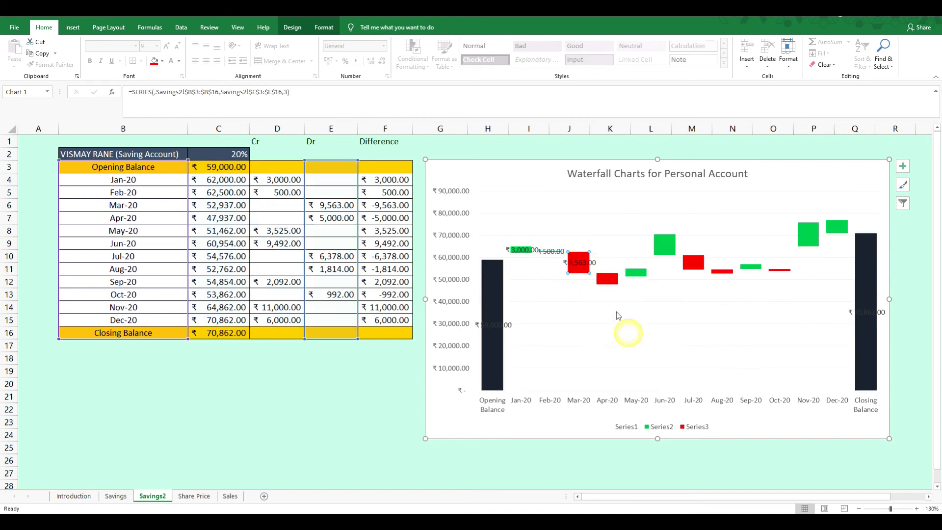
pyautogui.click(606, 282)
pyautogui.rightClick(606, 283)
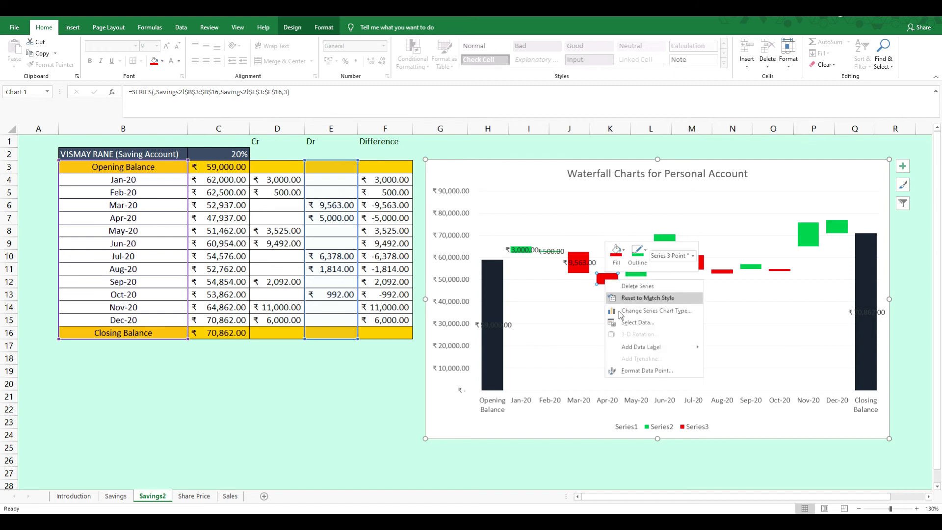
pyautogui.click(632, 343)
# Add individual data labels to the green May-20 and Jun-20 columns
pyautogui.click(637, 273)
pyautogui.rightClick(638, 276)
pyautogui.click(621, 239)
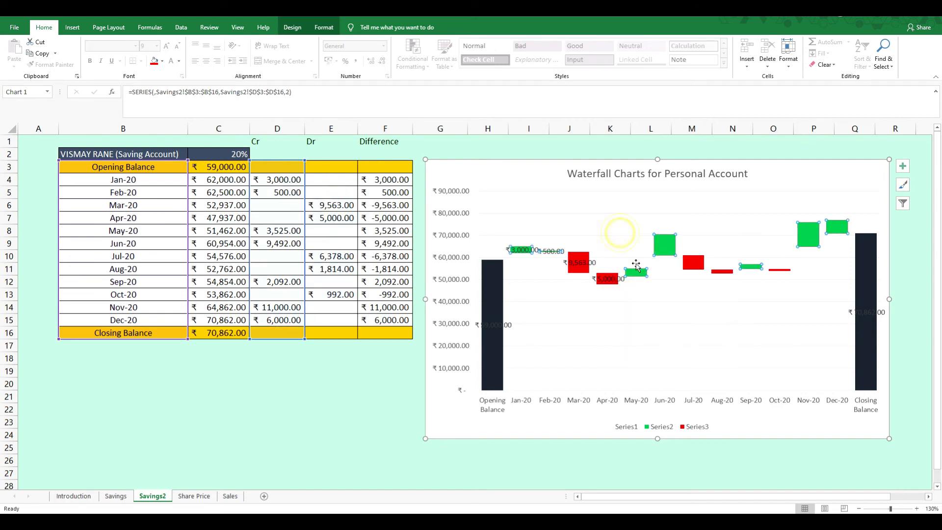
pyautogui.click(637, 272)
pyautogui.rightClick(638, 271)
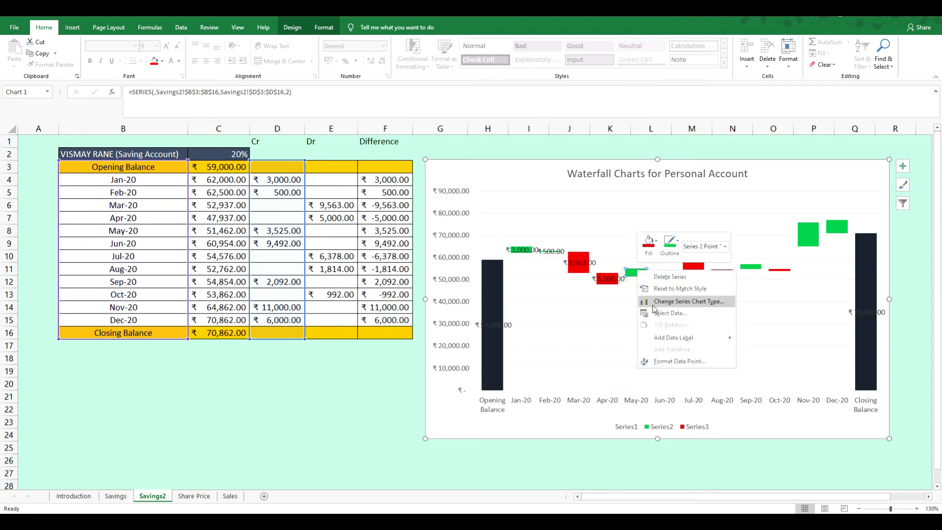
pyautogui.click(669, 337)
pyautogui.click(666, 253)
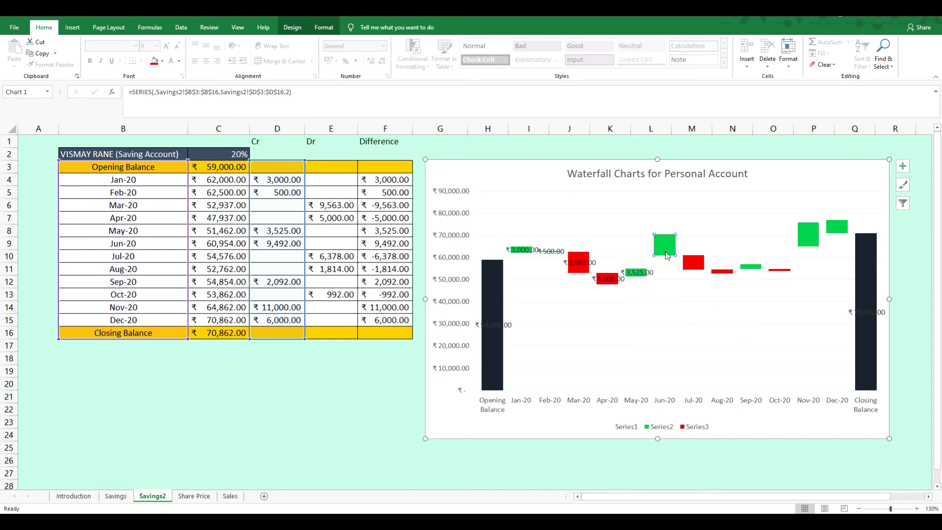
pyautogui.rightClick(666, 254)
pyautogui.click(697, 318)
# Add individual data labels to the red Jul-20 and Aug-20 columns
pyautogui.click(692, 267)
pyautogui.click(692, 267)
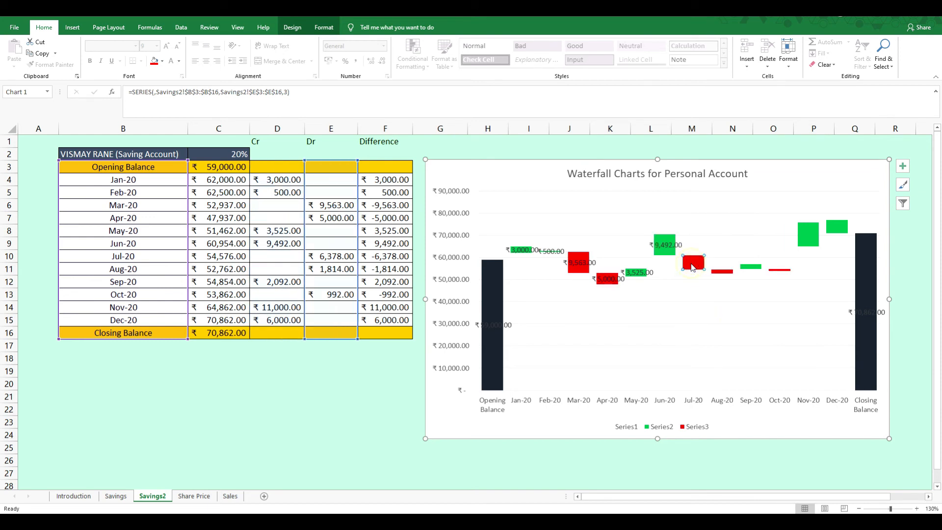
pyautogui.rightClick(692, 267)
pyautogui.click(729, 331)
pyautogui.click(719, 272)
pyautogui.rightClick(719, 274)
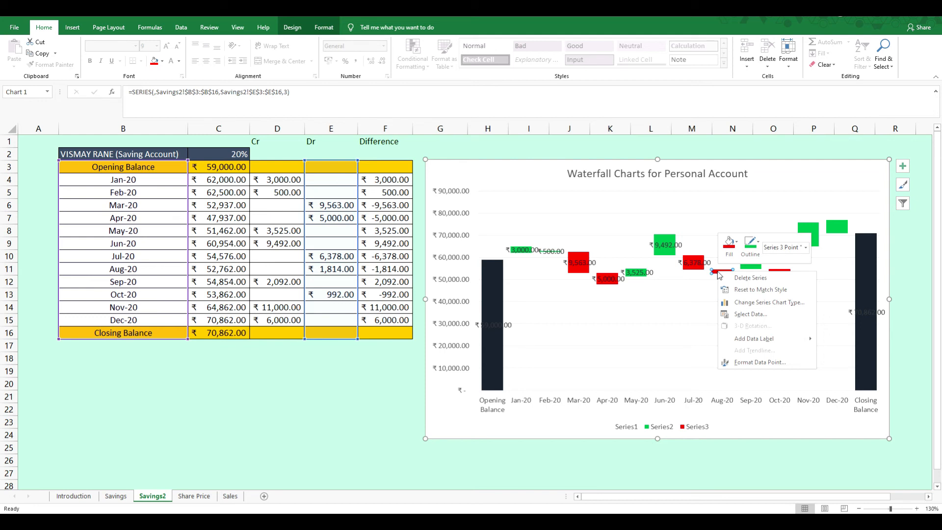
# Add individual data labels to the green Sep-20 column and the red Oct-20 column
pyautogui.click(754, 269)
pyautogui.rightClick(754, 269)
pyautogui.click(783, 339)
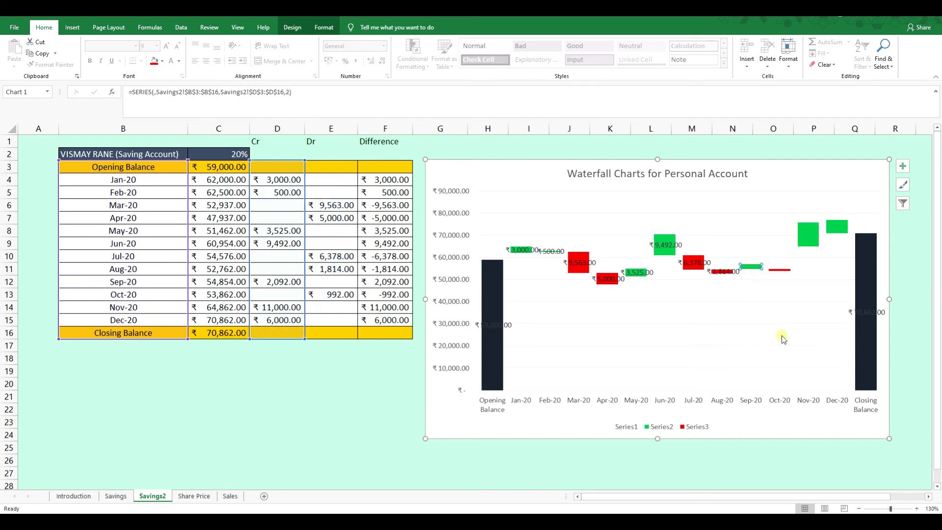
pyautogui.click(781, 271)
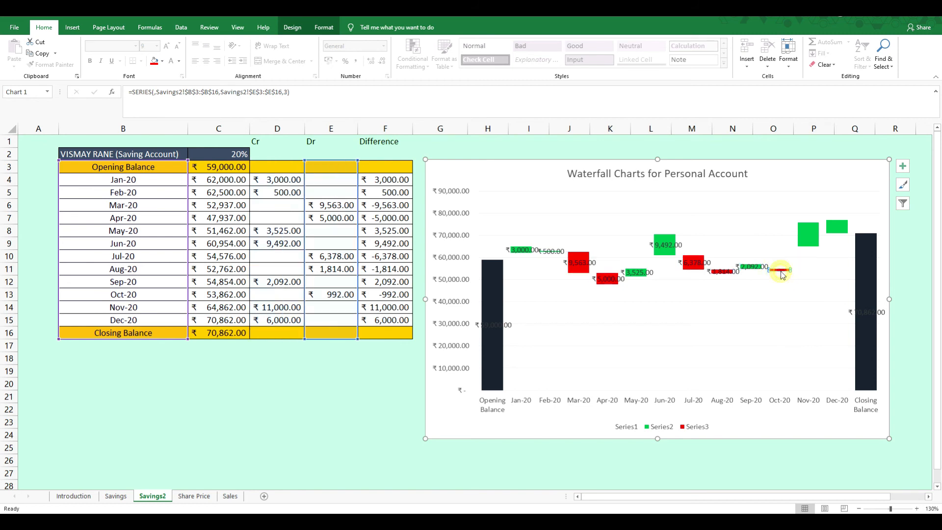
pyautogui.rightClick(781, 272)
pyautogui.click(817, 338)
# Add individual data labels to the green Nov-20 and Dec-20 columns and deselect the chart
pyautogui.click(816, 230)
pyautogui.click(816, 231)
pyautogui.rightClick(815, 230)
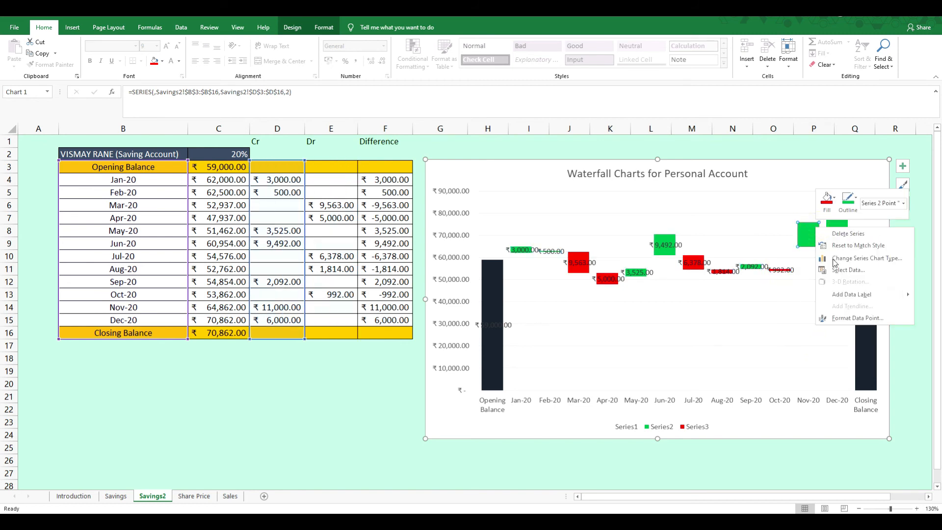
pyautogui.click(852, 297)
pyautogui.click(838, 226)
pyautogui.doubleClick(840, 226)
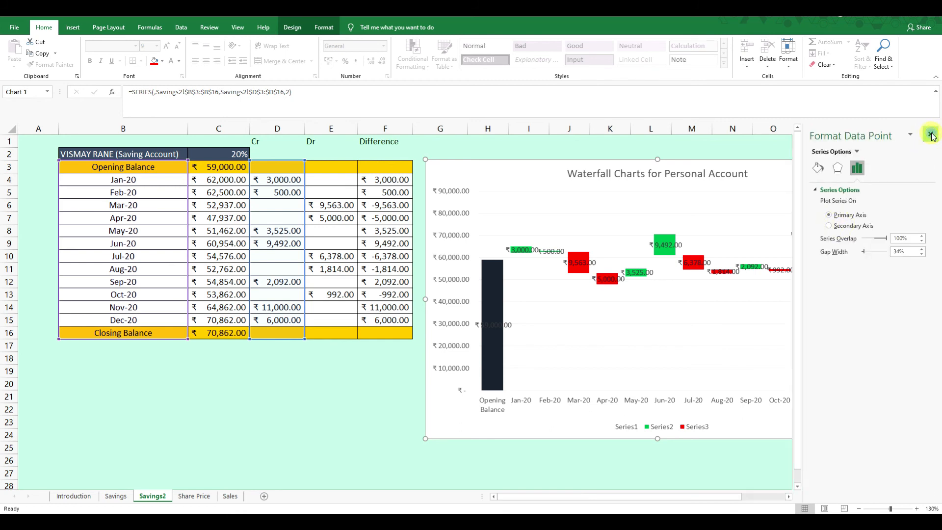
pyautogui.click(932, 136)
pyautogui.click(930, 139)
pyautogui.click(843, 228)
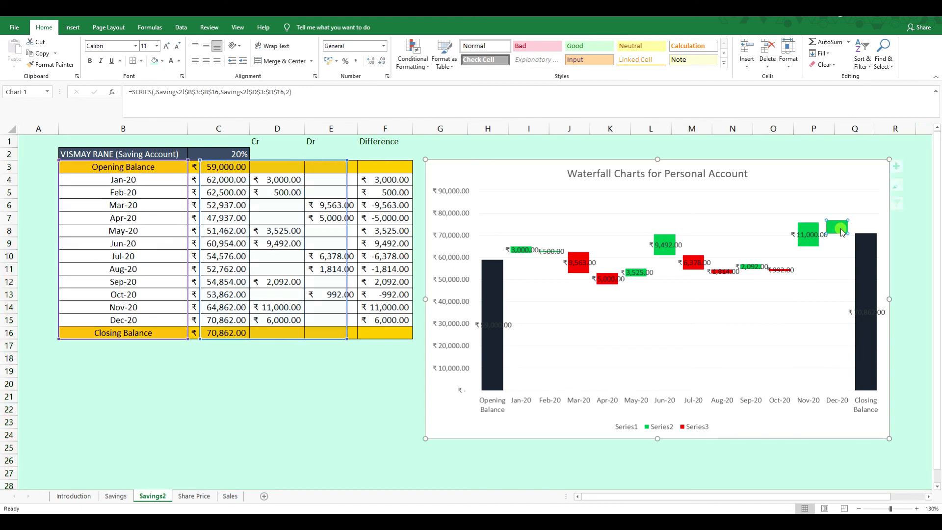
pyautogui.rightClick(842, 231)
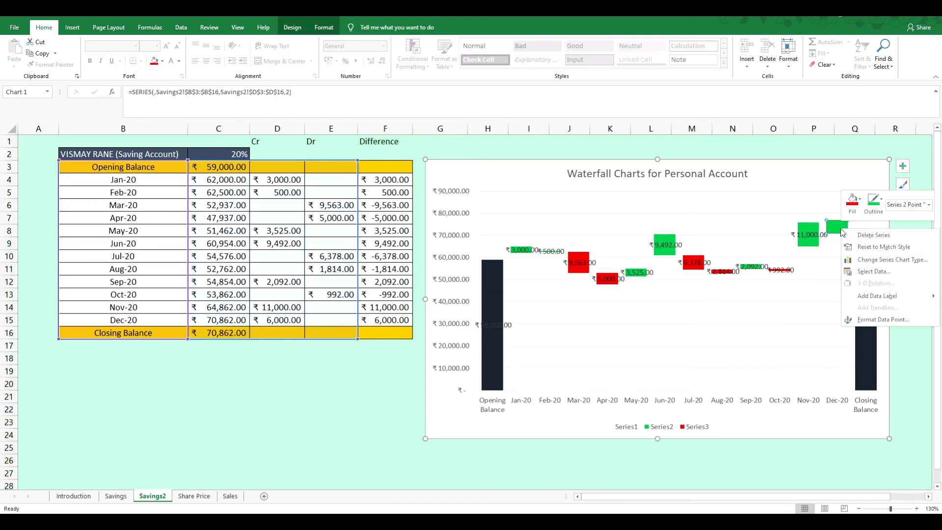
pyautogui.click(876, 295)
pyautogui.click(903, 313)
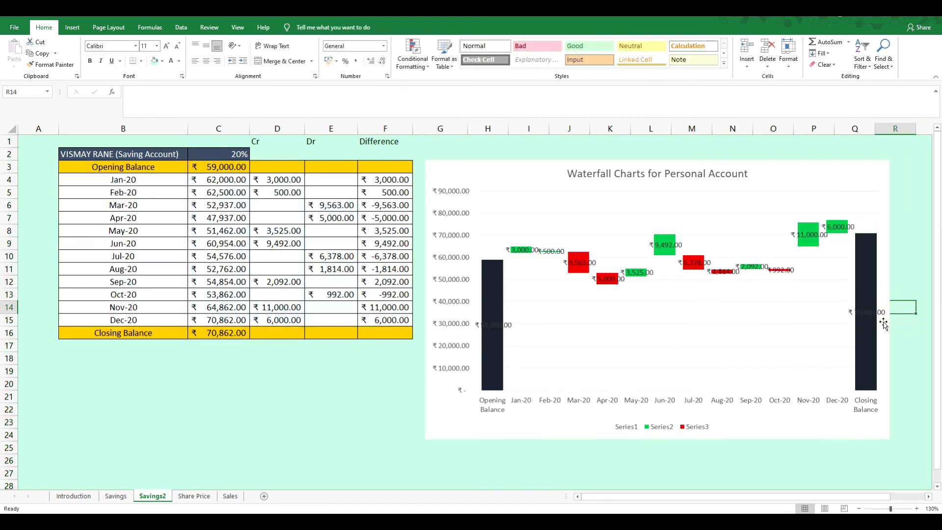
# Delete the Series1, Series2 and Series3 legend from the waterfall chart
pyautogui.moveTo(488, 358)
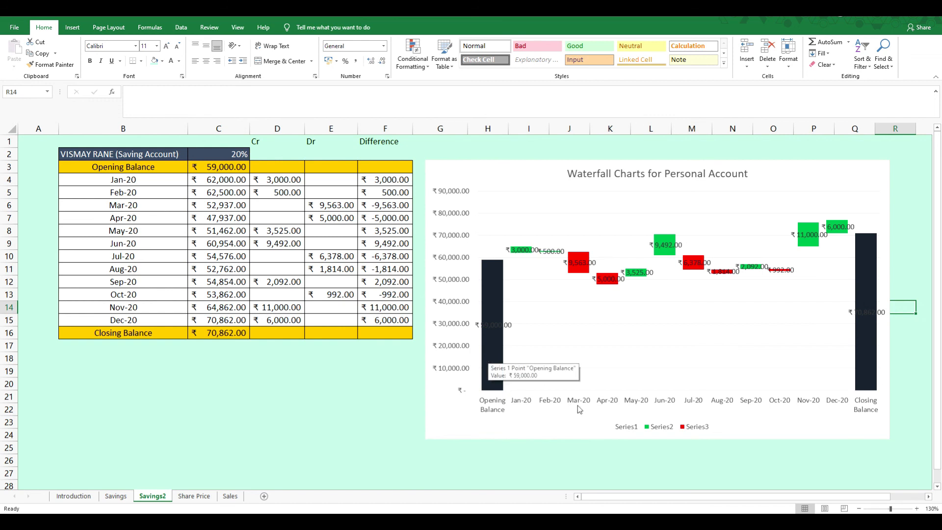
pyautogui.click(646, 427)
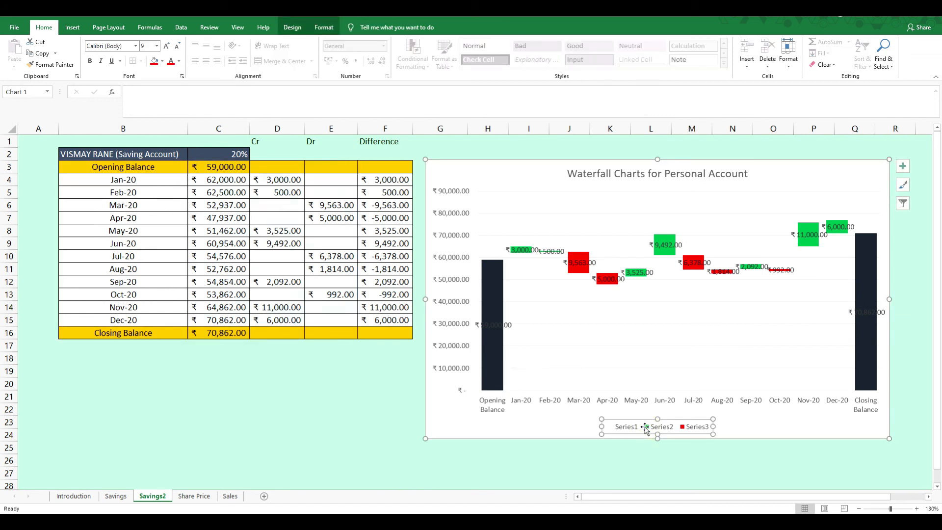
pyautogui.press('Delete')
# Look over the Share Price and Sales sheets and return to the Savings2 sheet
pyautogui.moveTo(585, 375)
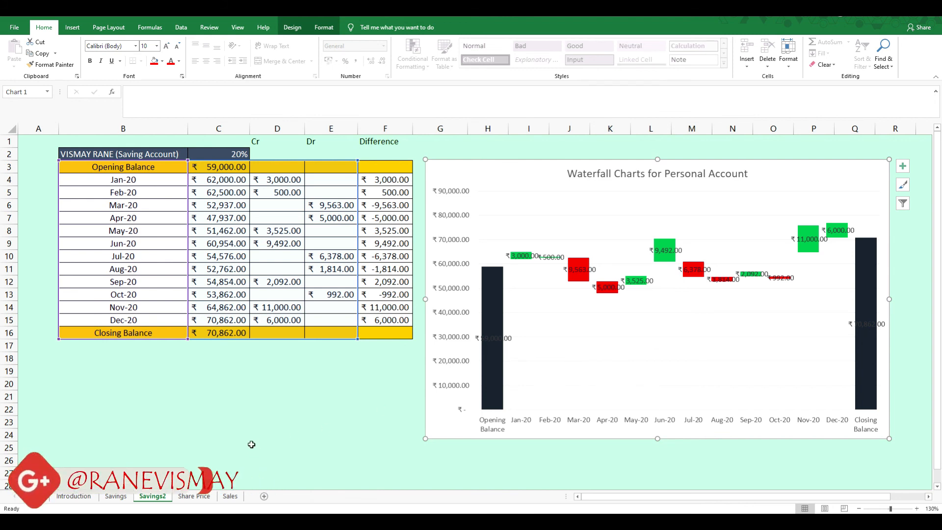
pyautogui.click(184, 497)
pyautogui.click(228, 496)
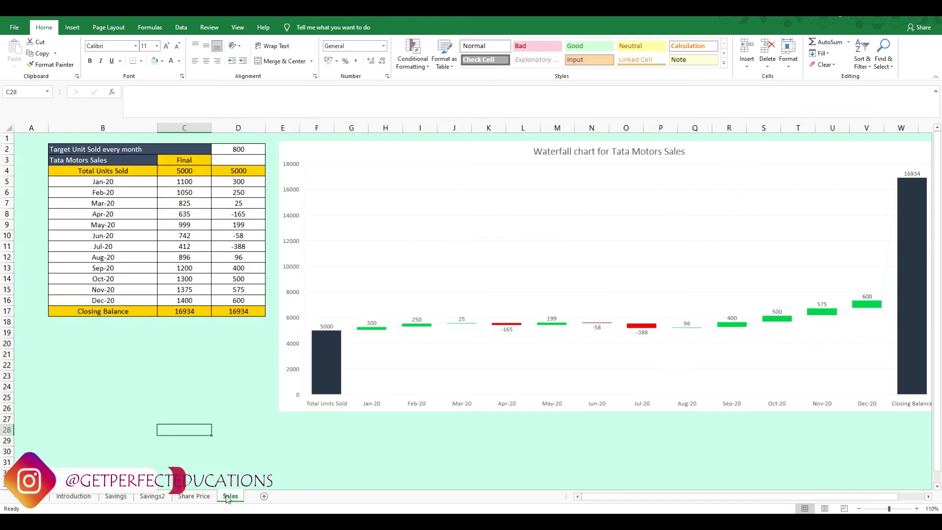
pyautogui.click(150, 497)
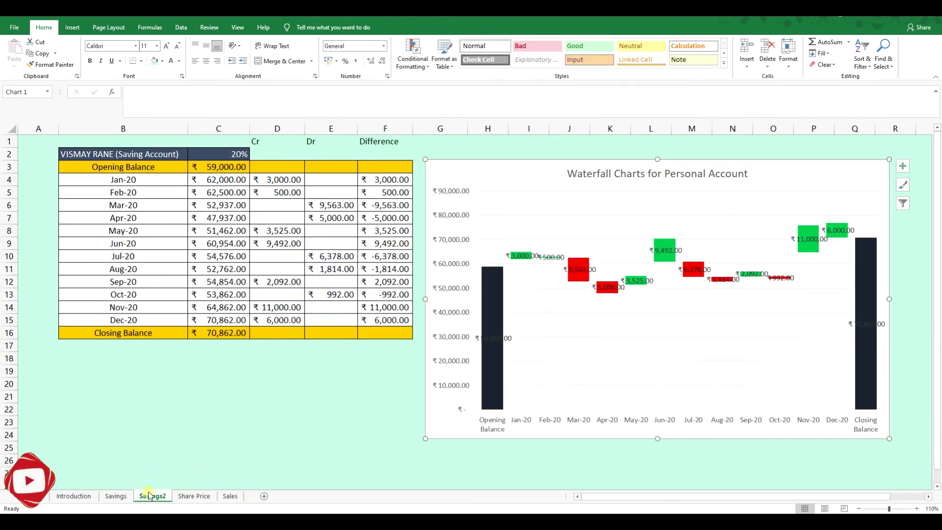